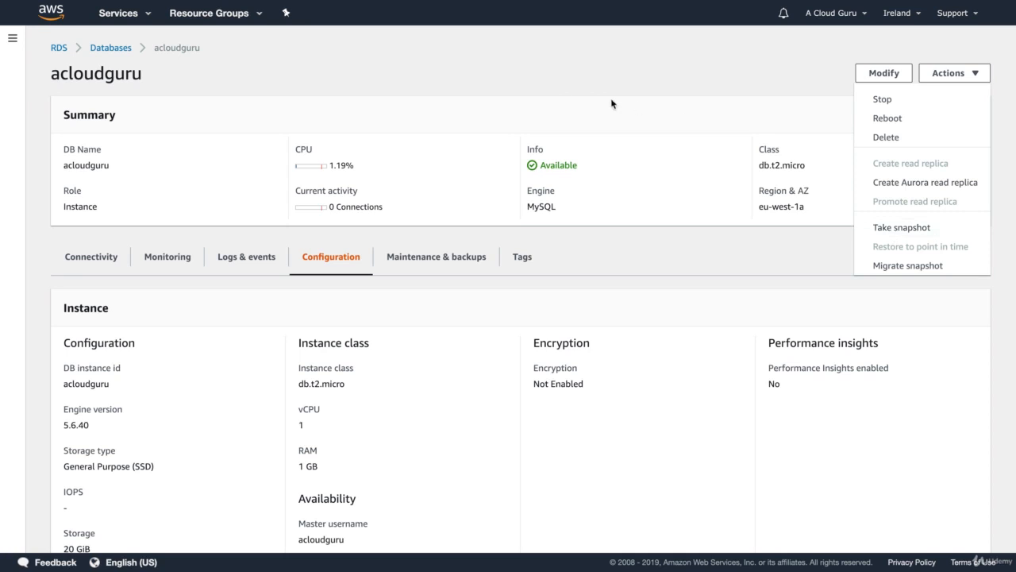
# - Open the acloudguru DB instance for modification and set its Multi-AZ deployment to Yes
pyautogui.click(541, 98)
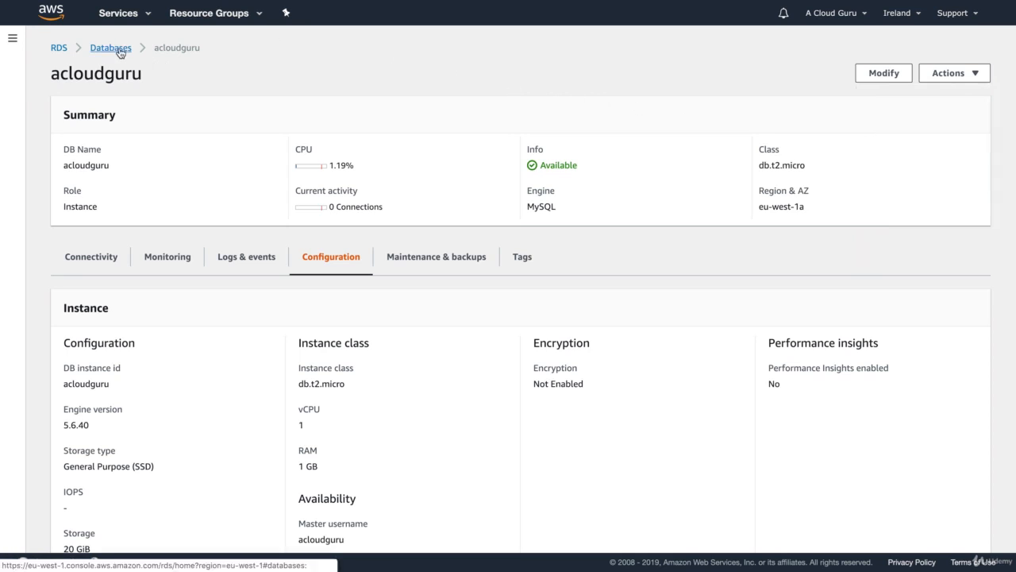
pyautogui.click(879, 76)
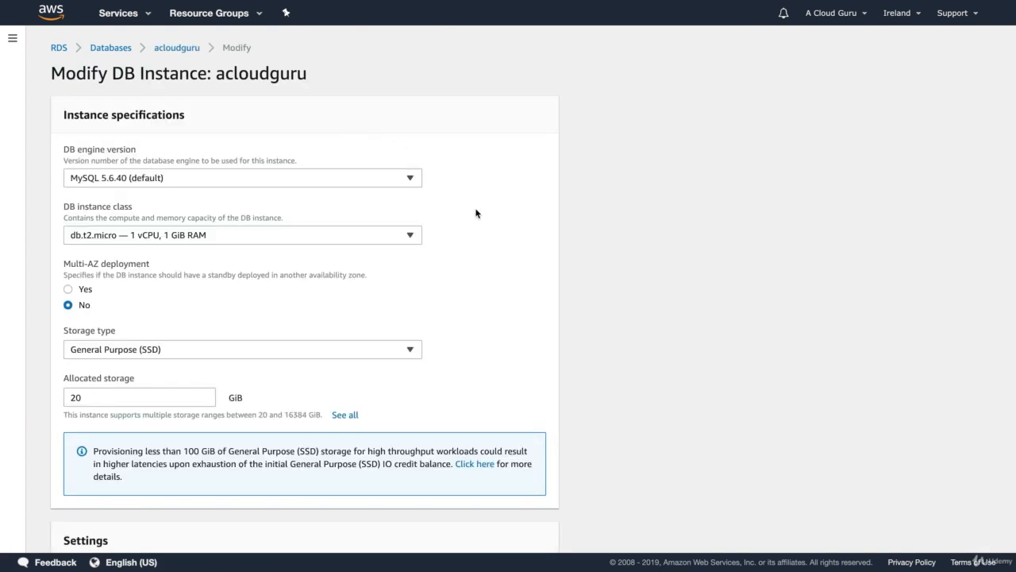
pyautogui.click(81, 290)
pyautogui.scroll(-5, 291, 287)
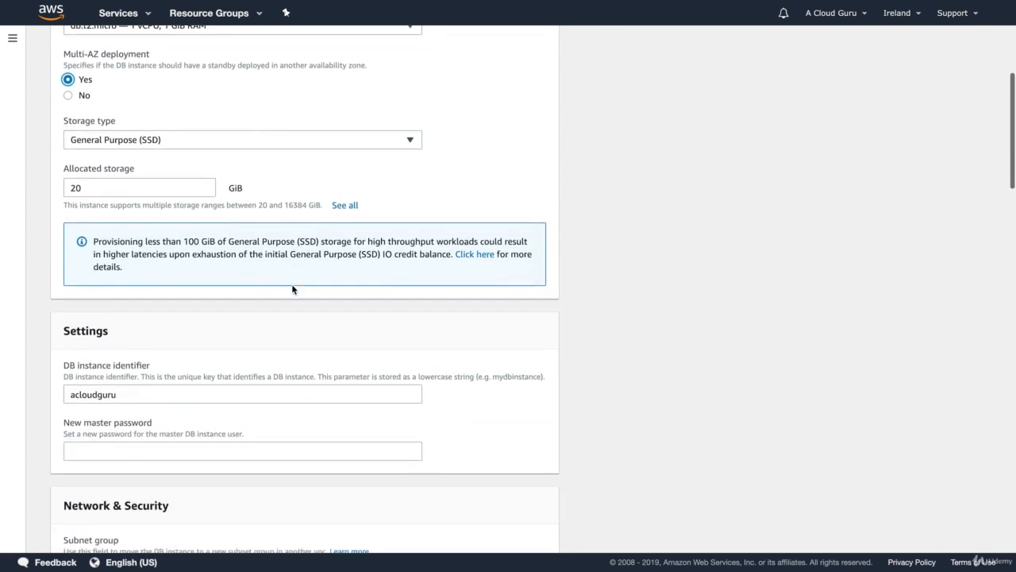
pyautogui.scroll(-2, 292, 287)
pyautogui.scroll(1, 292, 286)
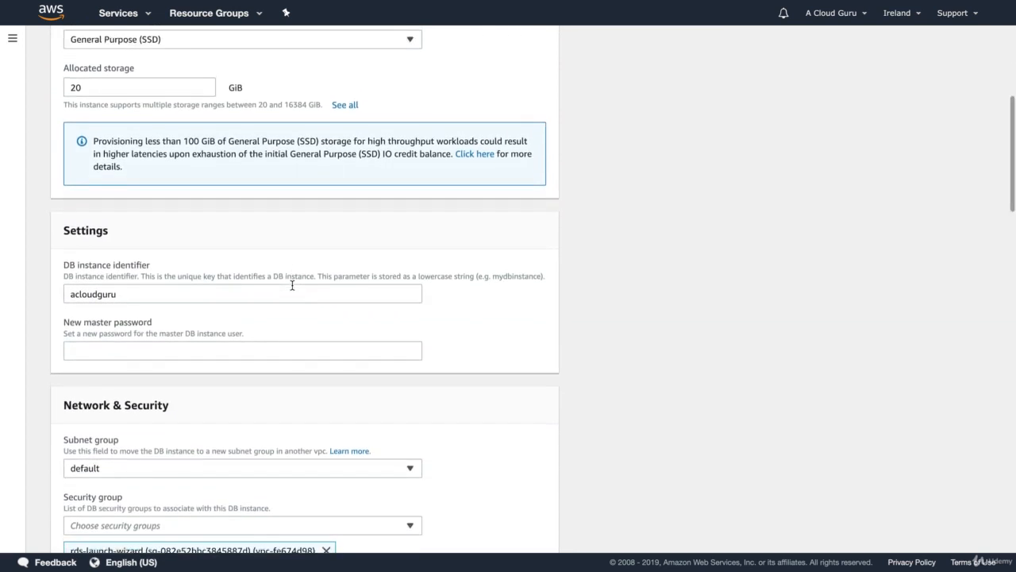
pyautogui.scroll(2, 292, 286)
pyautogui.scroll(-9, 292, 285)
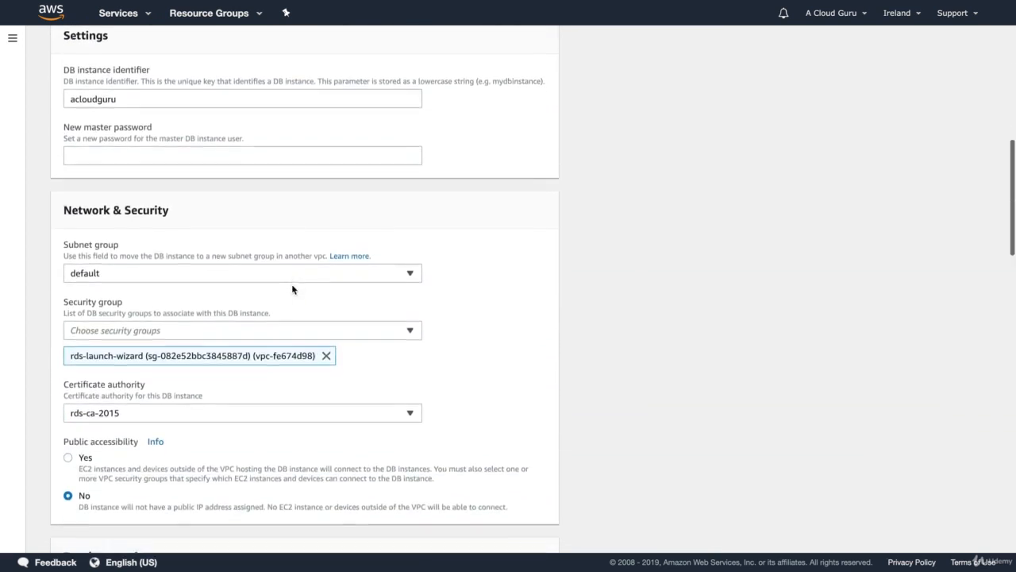
pyautogui.scroll(-20, 292, 288)
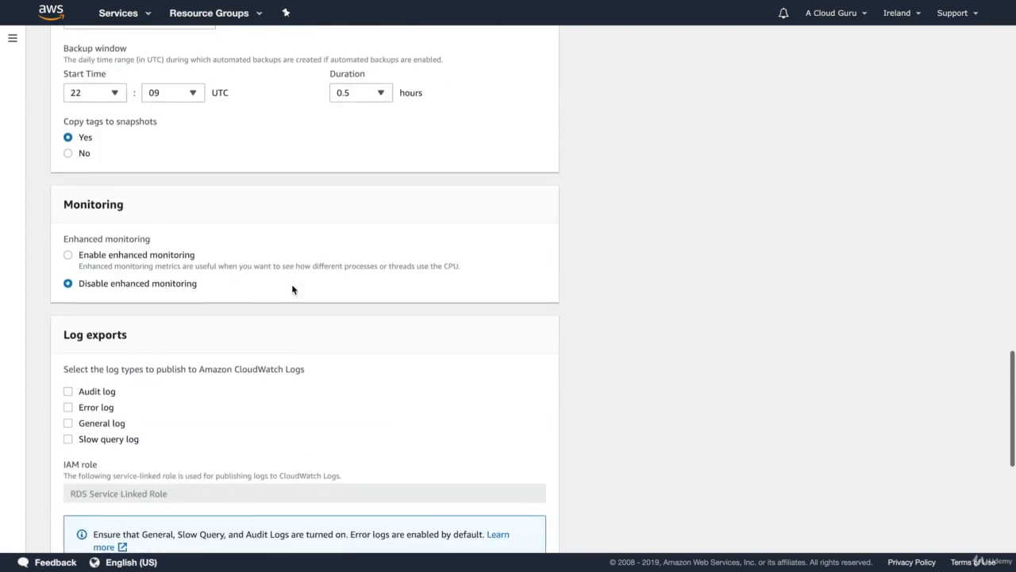
pyautogui.scroll(-1, 293, 287)
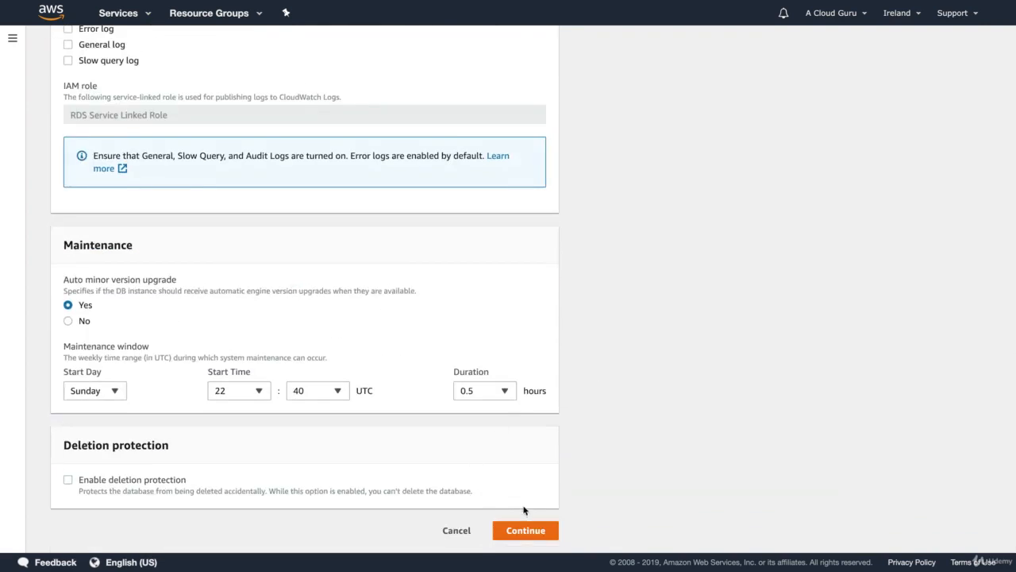
# - Continue to the modification summary, choose to apply the changes immediately and submit the DB instance modification
pyautogui.click(524, 530)
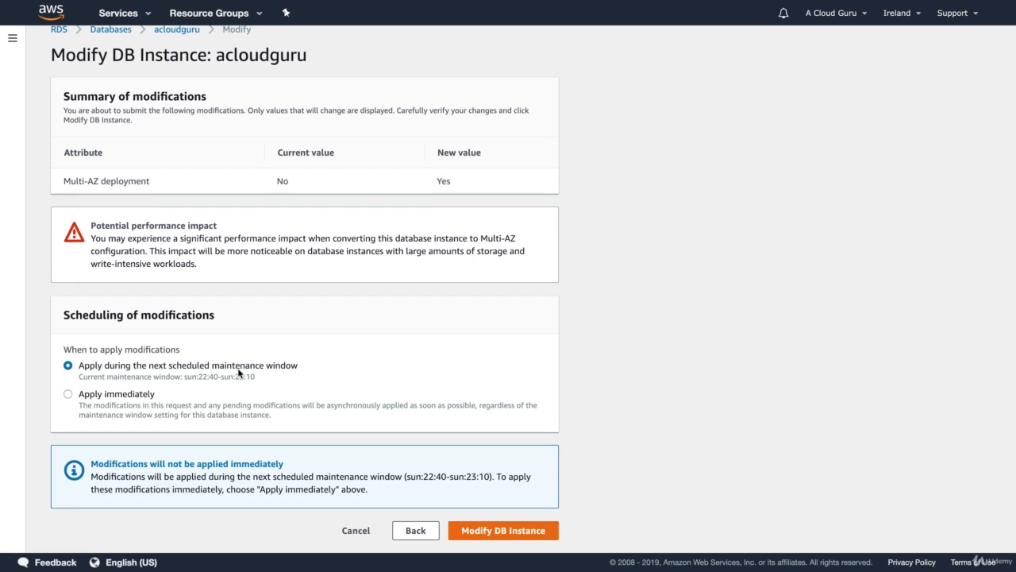
pyautogui.click(124, 394)
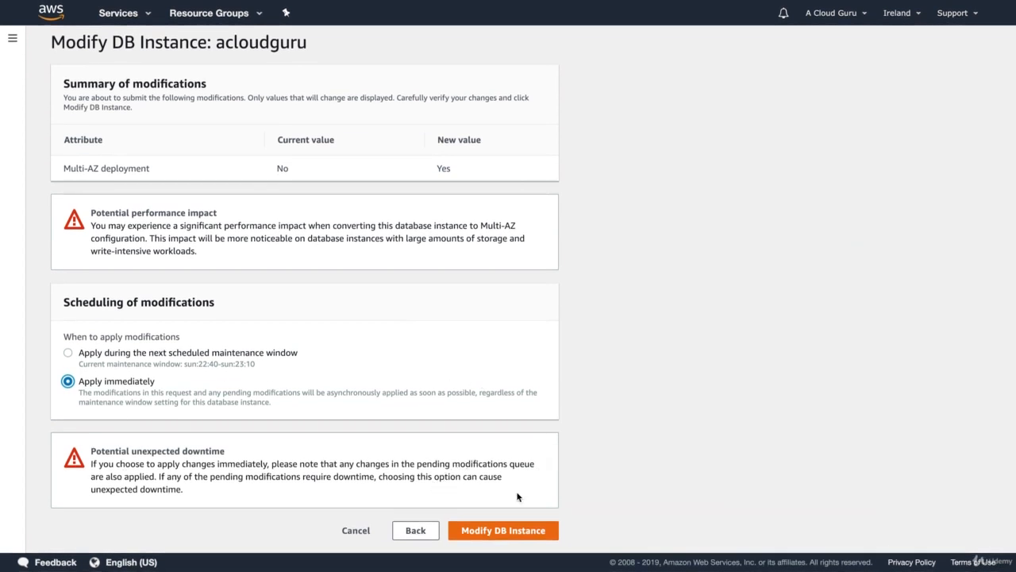
pyautogui.click(516, 529)
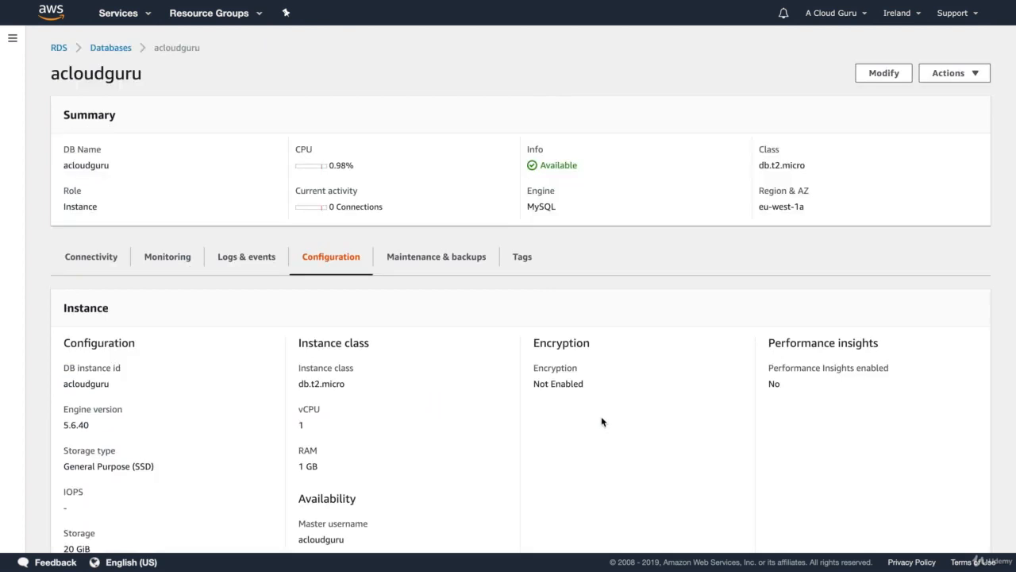
# - Look over the instance's configuration details, return to the database list and refresh it
pyautogui.scroll(-3, 560, 373)
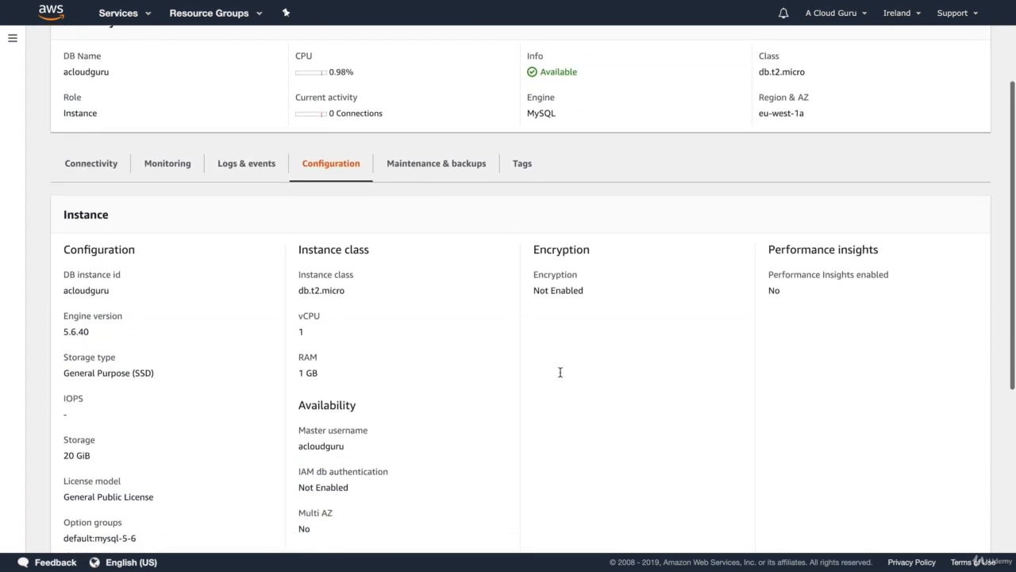
pyautogui.scroll(3, 560, 370)
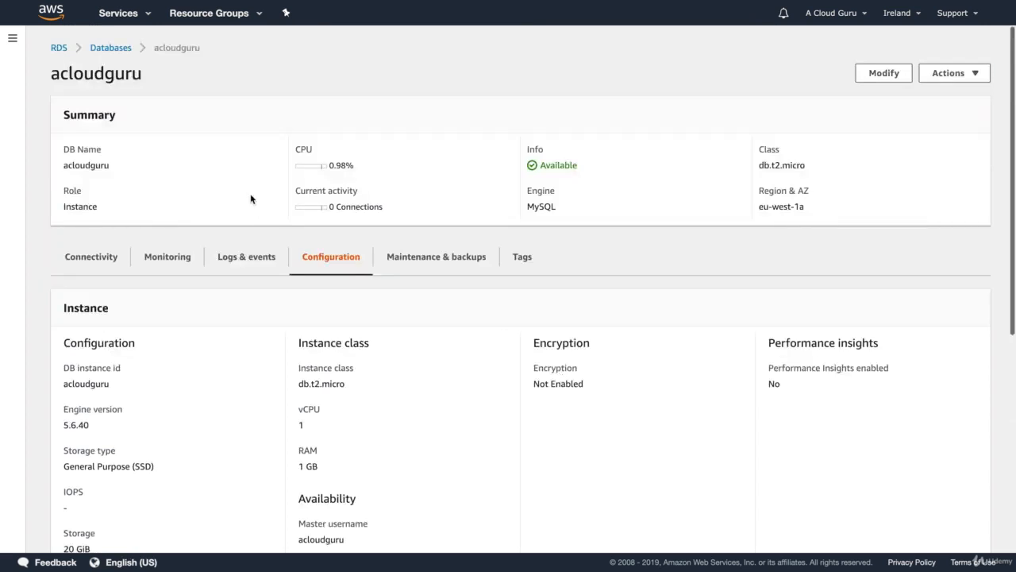
pyautogui.click(104, 47)
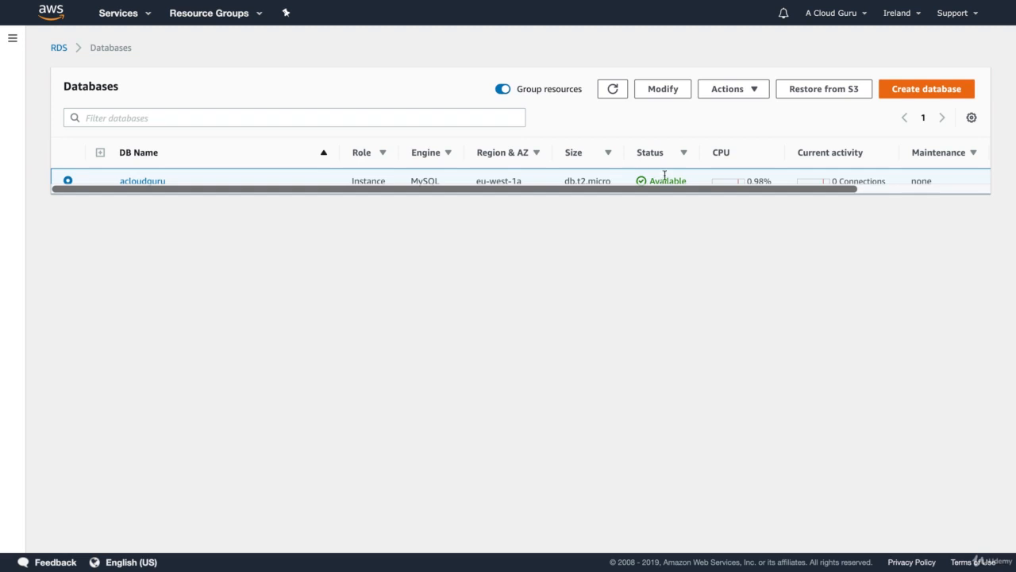
pyautogui.click(620, 92)
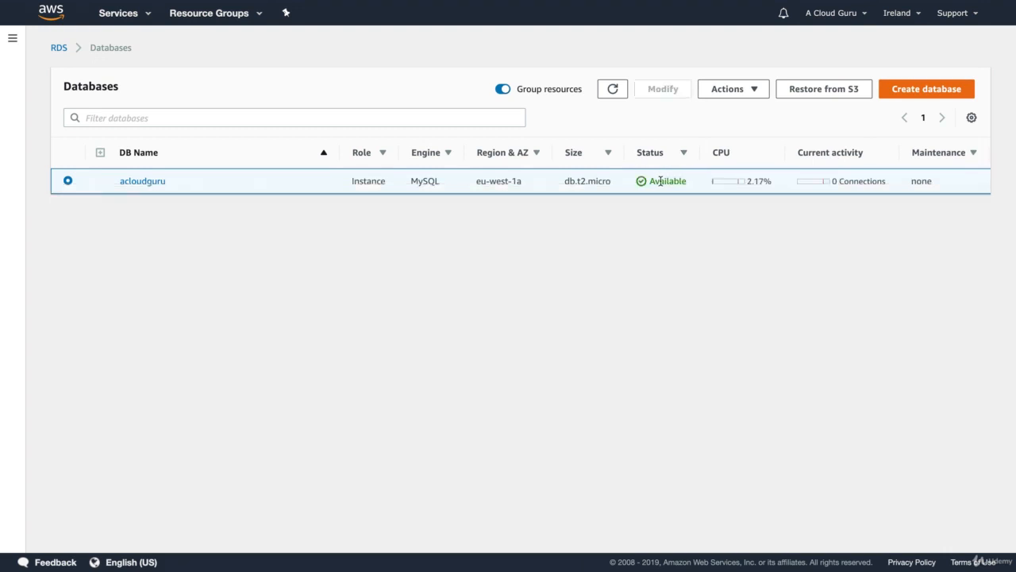
# - Open acloudguru's configuration details and check its Multi AZ setting under Availability
pyautogui.click(143, 181)
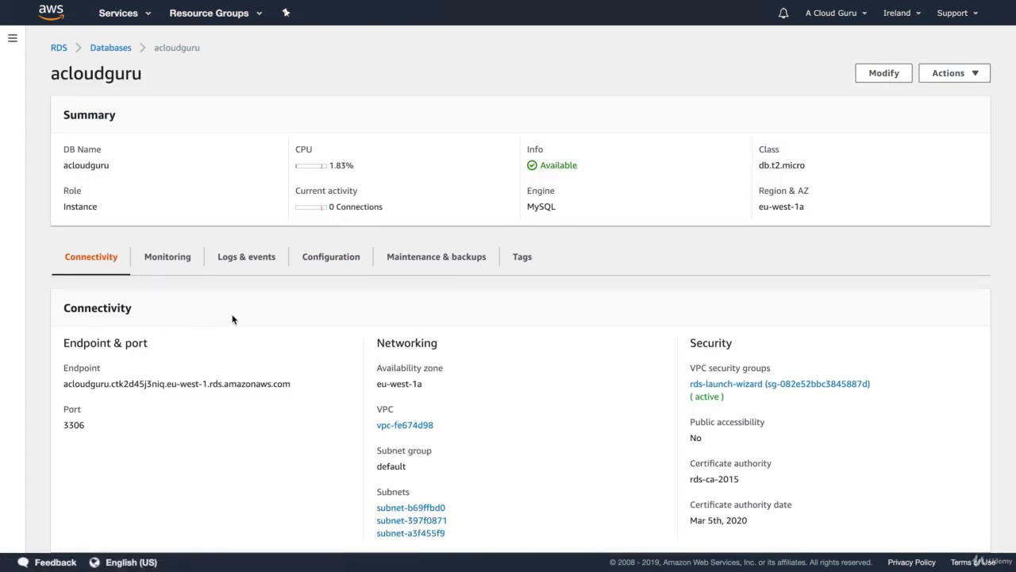
pyautogui.click(330, 269)
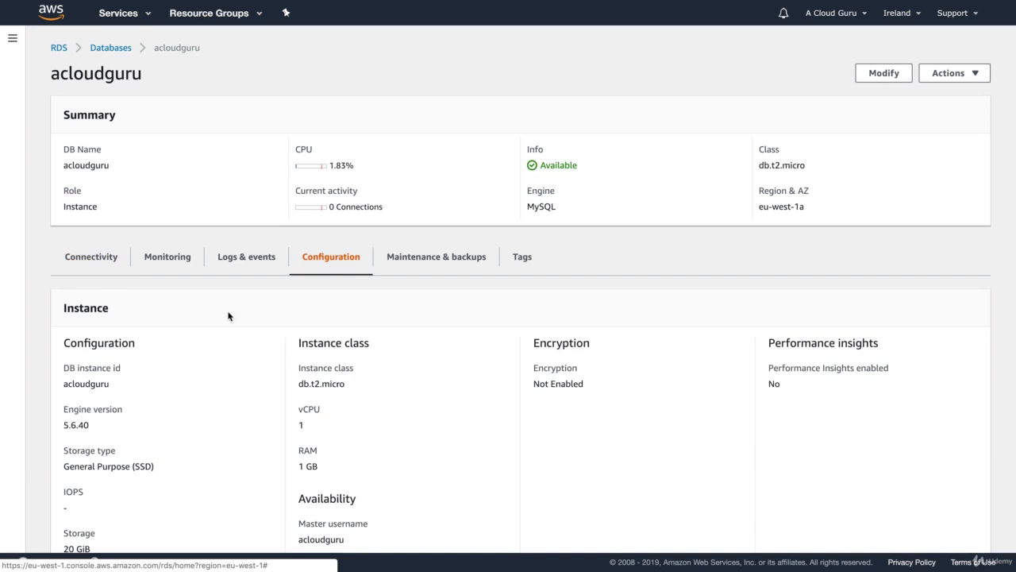
pyautogui.scroll(-3, 205, 337)
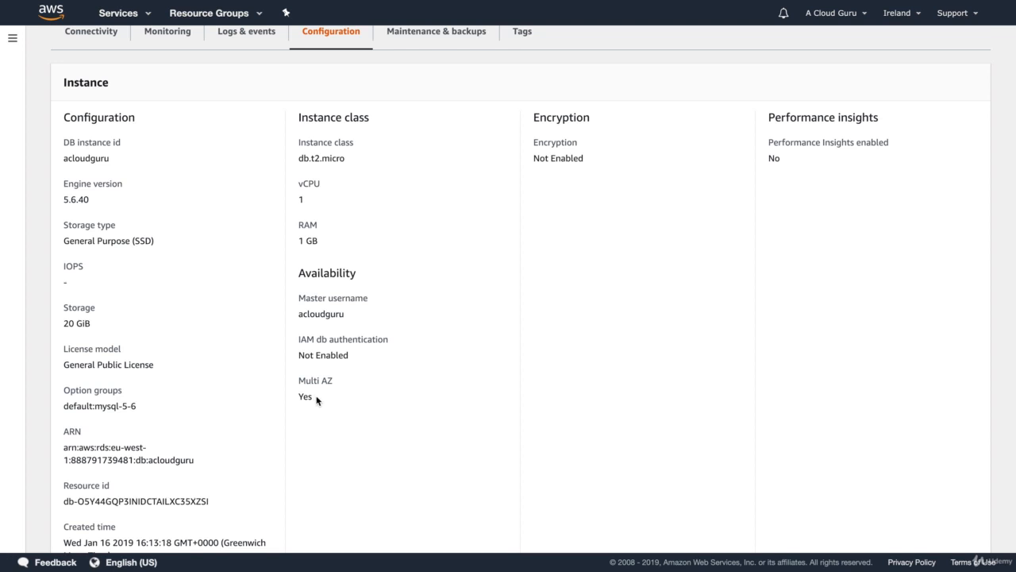
pyautogui.scroll(3, 316, 400)
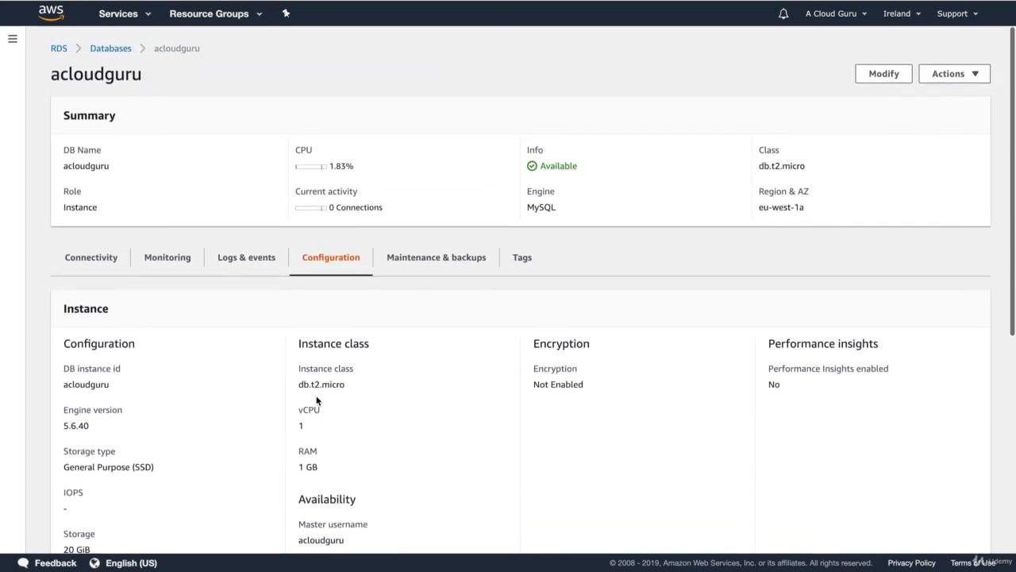
# - Examine the reboot-with-failover option for the acloudguru instance and leave without rebooting
pyautogui.click(965, 77)
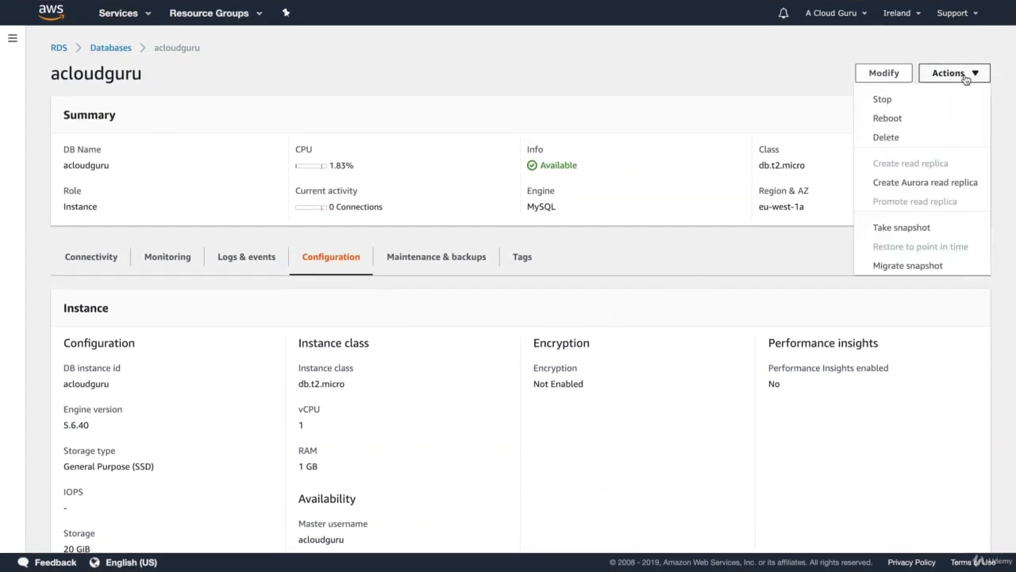
pyautogui.click(887, 119)
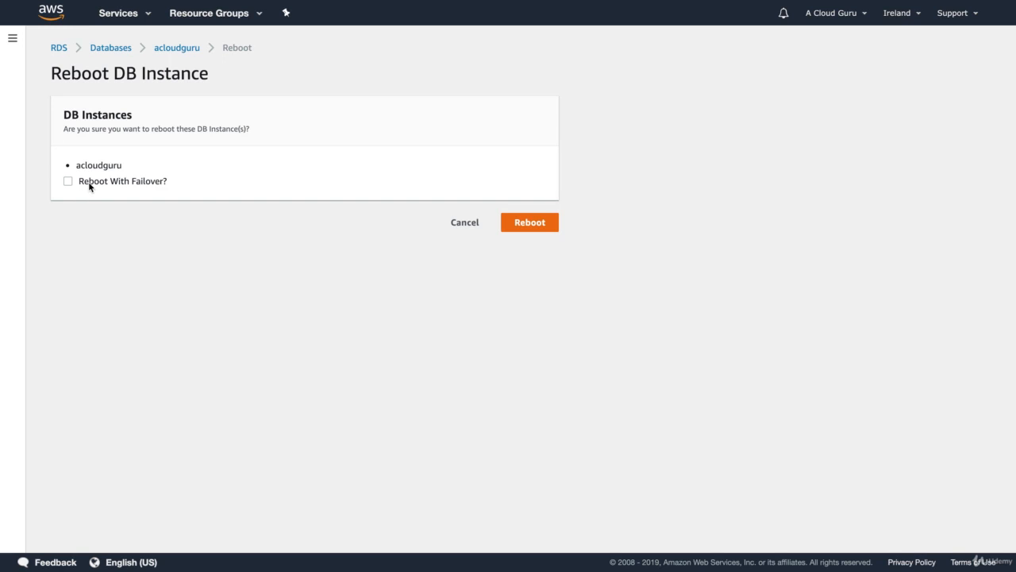
pyautogui.click(465, 223)
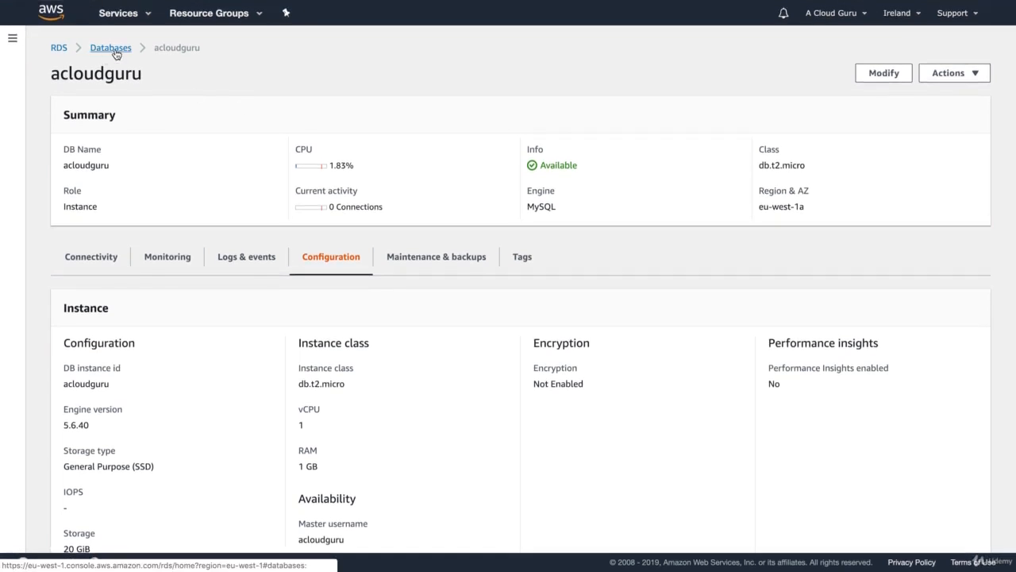
# - Open the modification settings of acloudguru and review them, including network, database options and backup retention
pyautogui.click(883, 73)
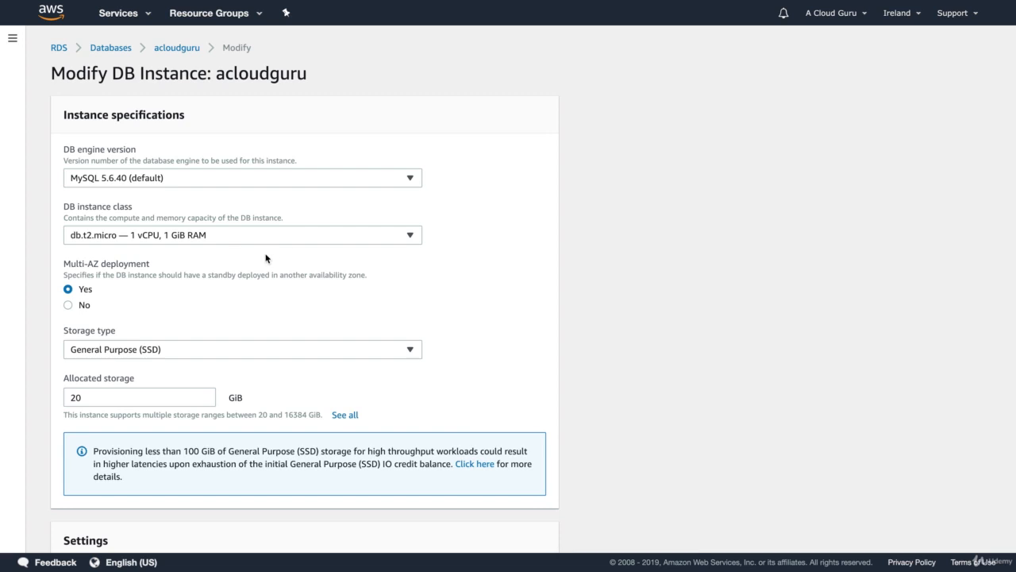
pyautogui.scroll(-4, 266, 258)
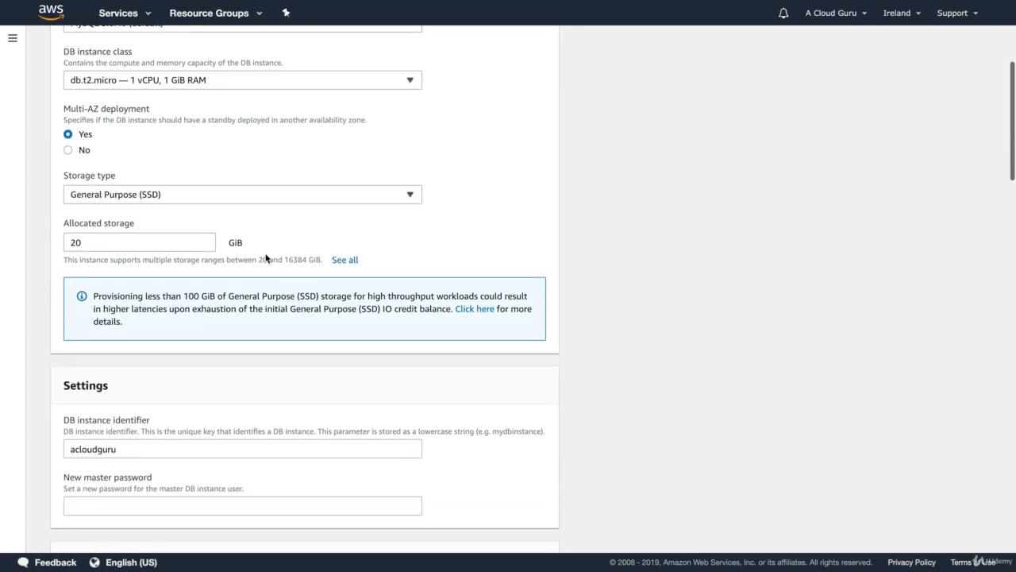
pyautogui.scroll(-3, 266, 258)
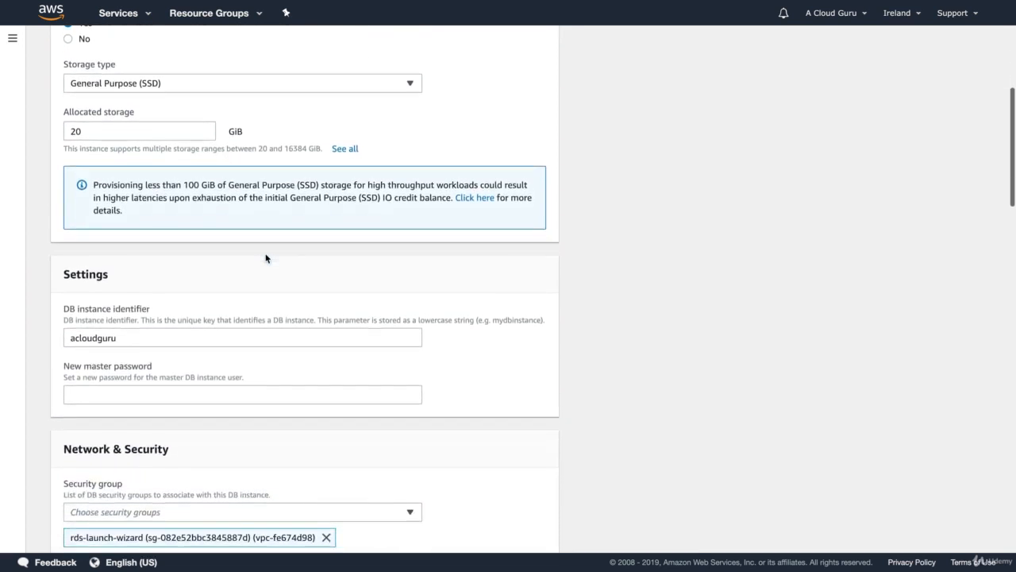
pyautogui.scroll(-9, 266, 258)
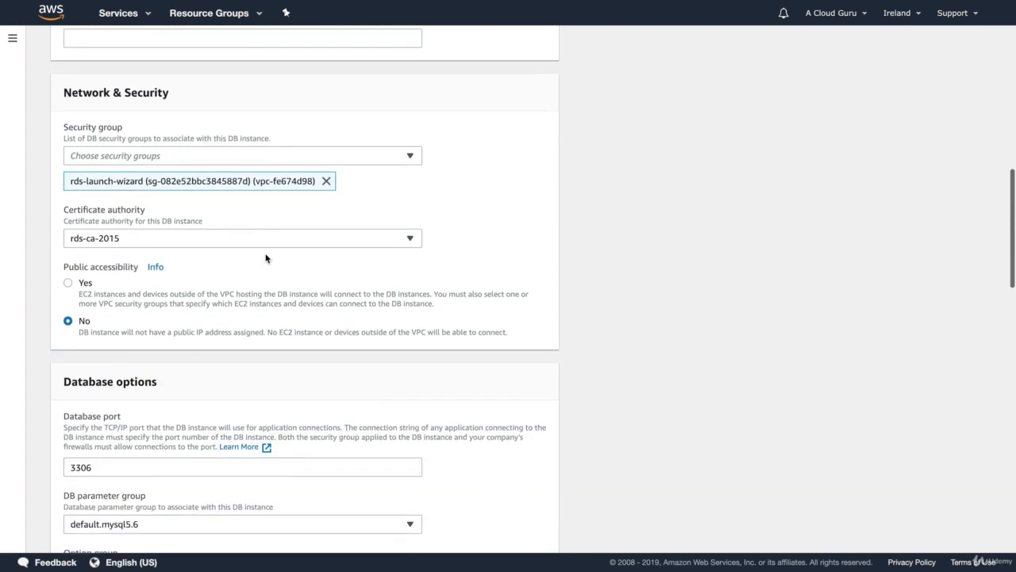
pyautogui.scroll(-11, 265, 258)
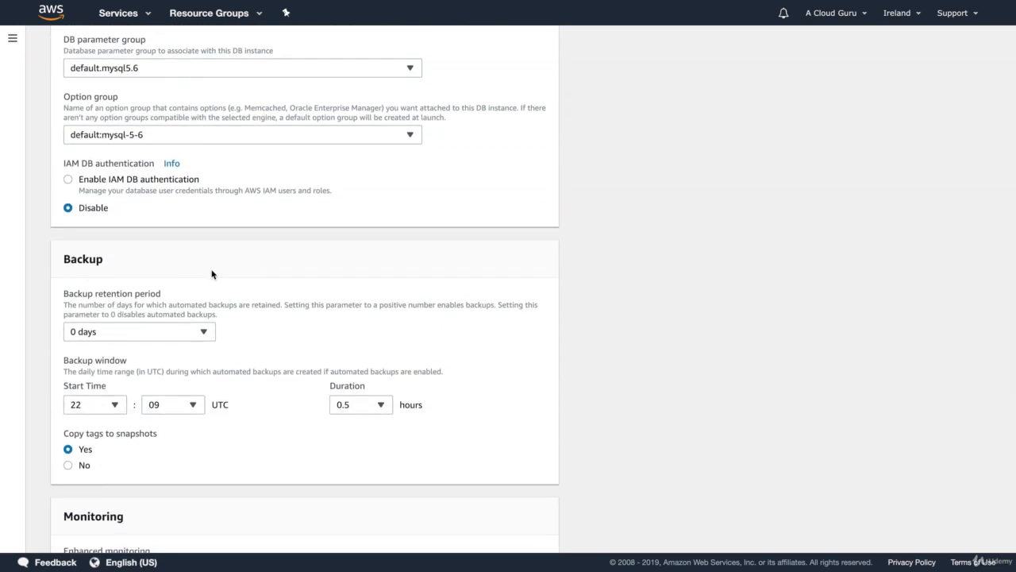
pyautogui.scroll(-11, 211, 274)
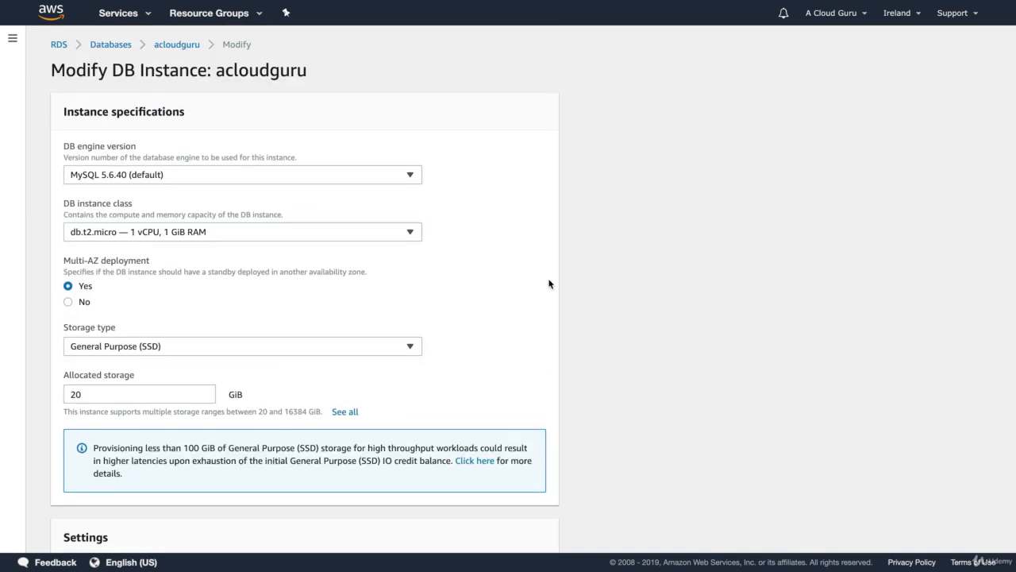
pyautogui.scroll(-14, 549, 284)
pyautogui.scroll(14, 548, 283)
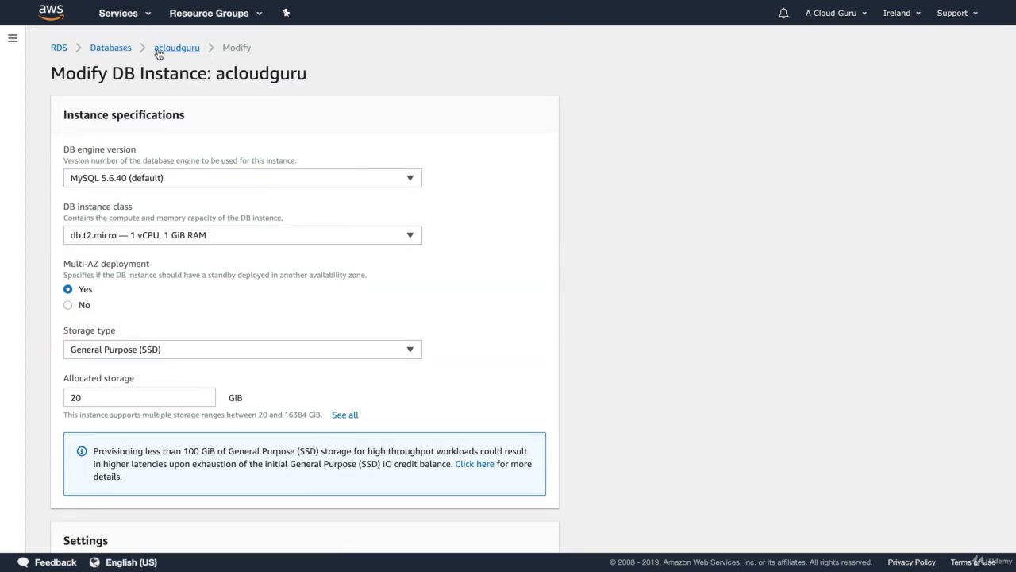
# - Return to the database list and check which actions are available for acloudguru
pyautogui.click(111, 47)
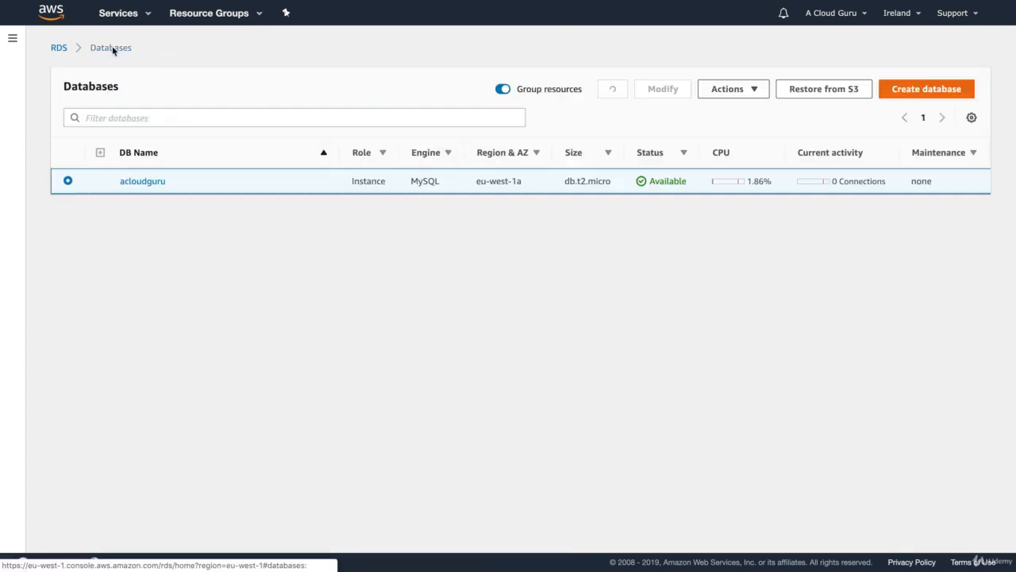
pyautogui.click(738, 90)
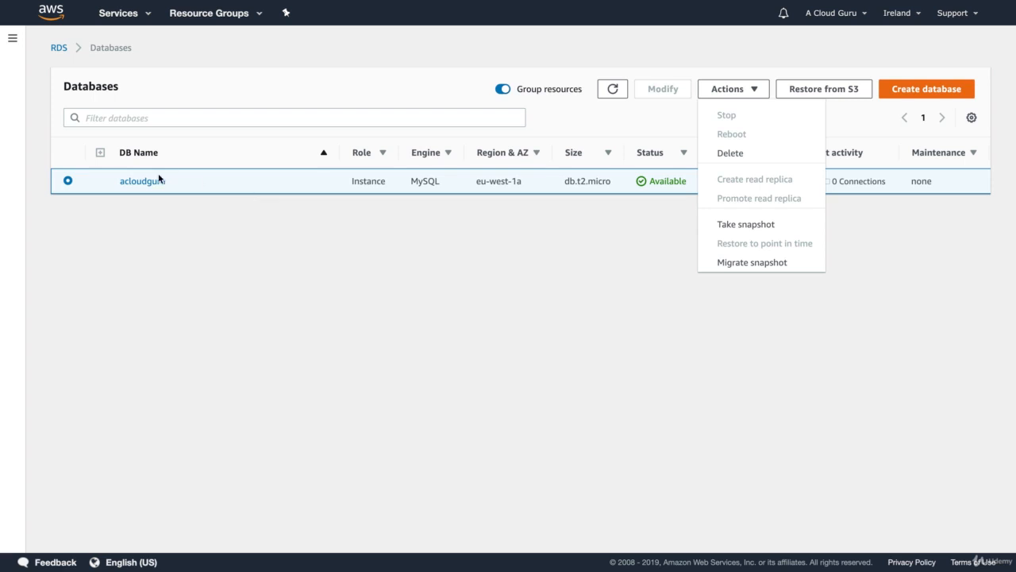
pyautogui.click(665, 102)
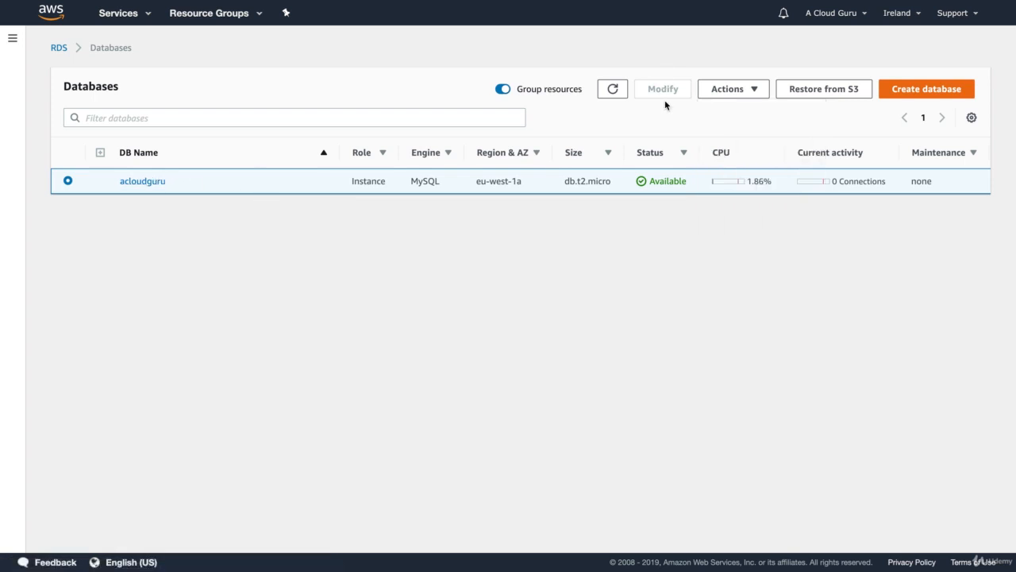
# - Open acloudguru for modification and set its backup retention period to 35 days
pyautogui.click(143, 181)
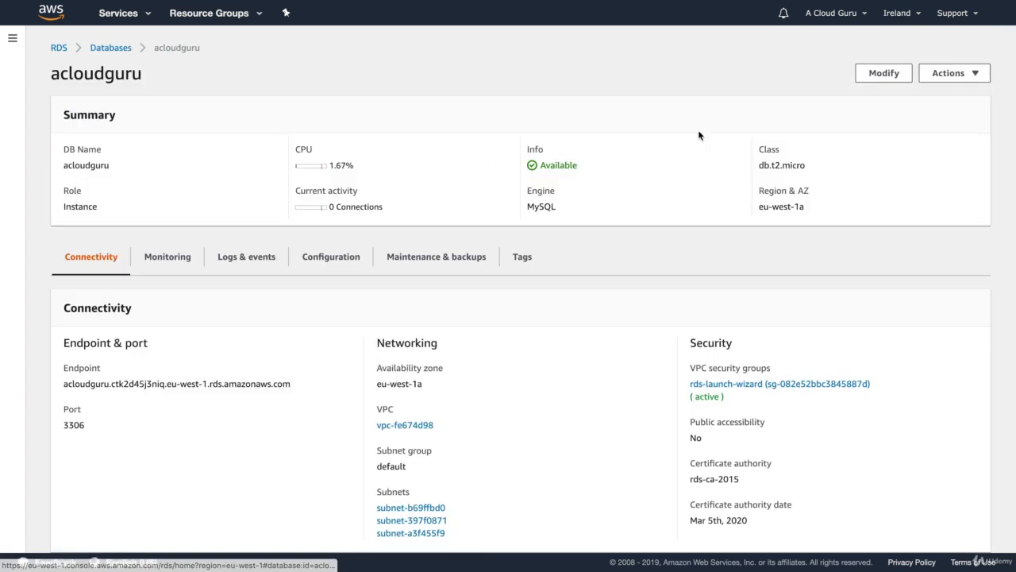
pyautogui.click(884, 72)
pyautogui.scroll(-20, 293, 348)
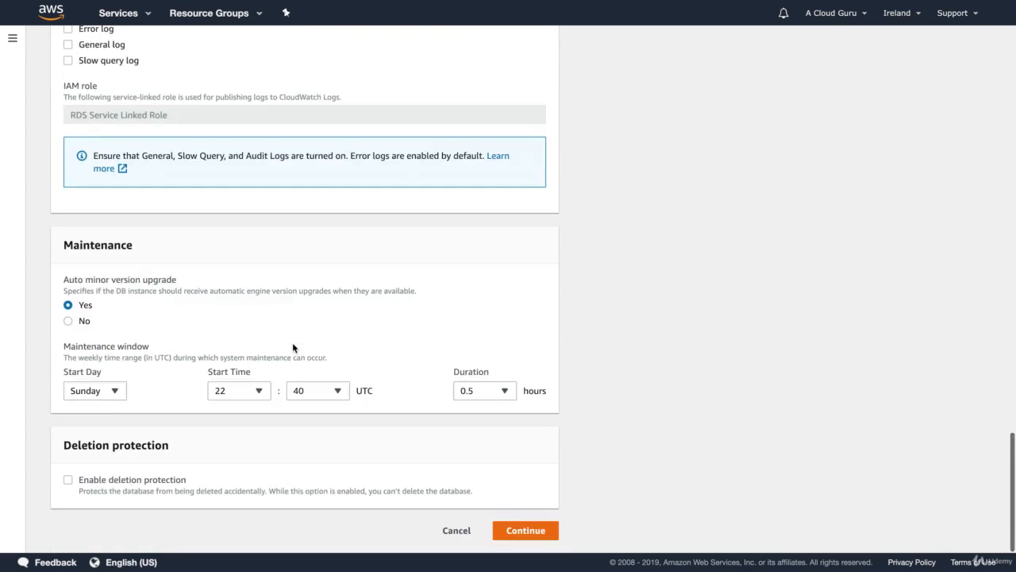
pyautogui.scroll(6, 293, 348)
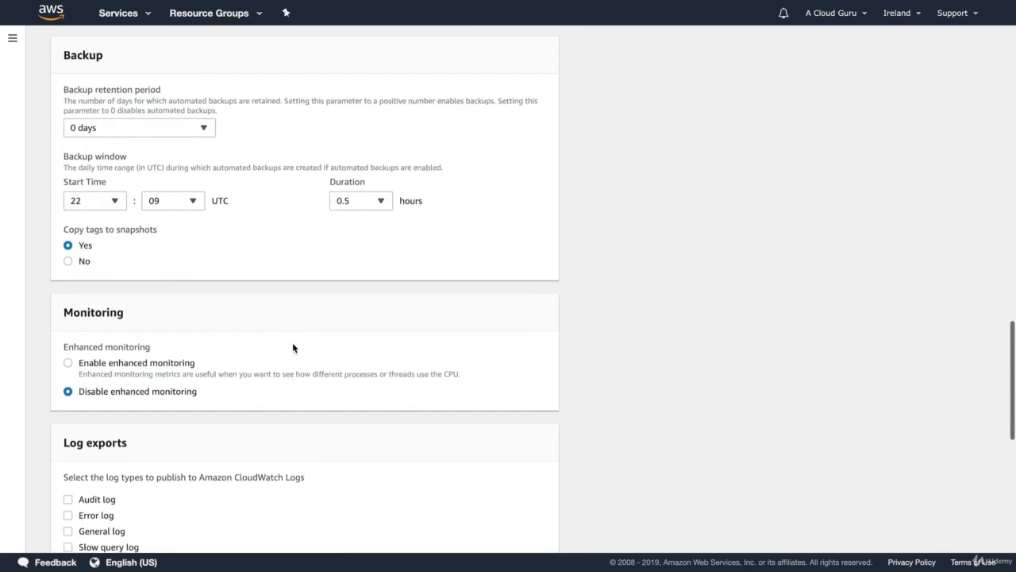
pyautogui.click(133, 128)
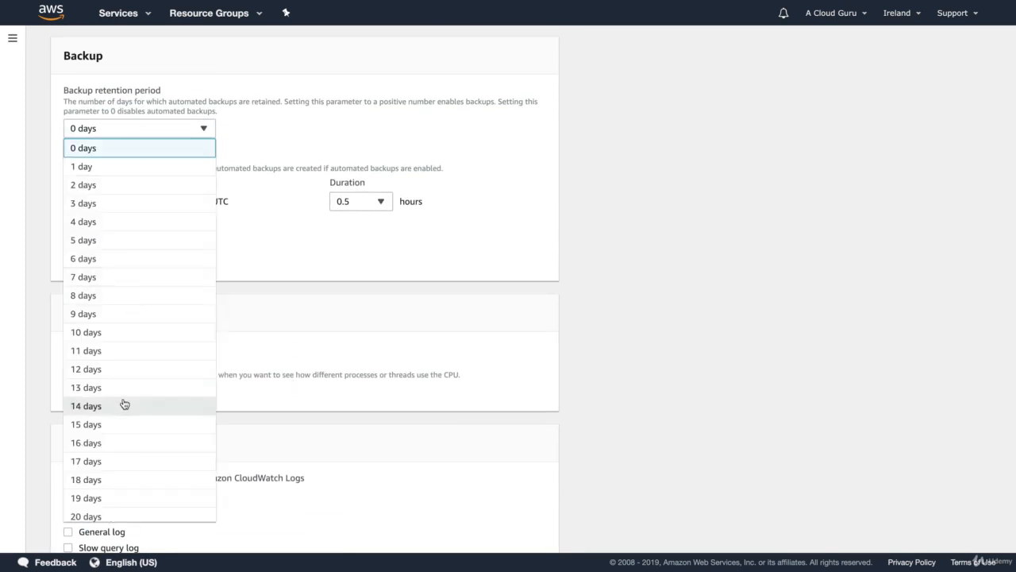
pyautogui.scroll(-2, 136, 381)
pyautogui.scroll(-4, 135, 382)
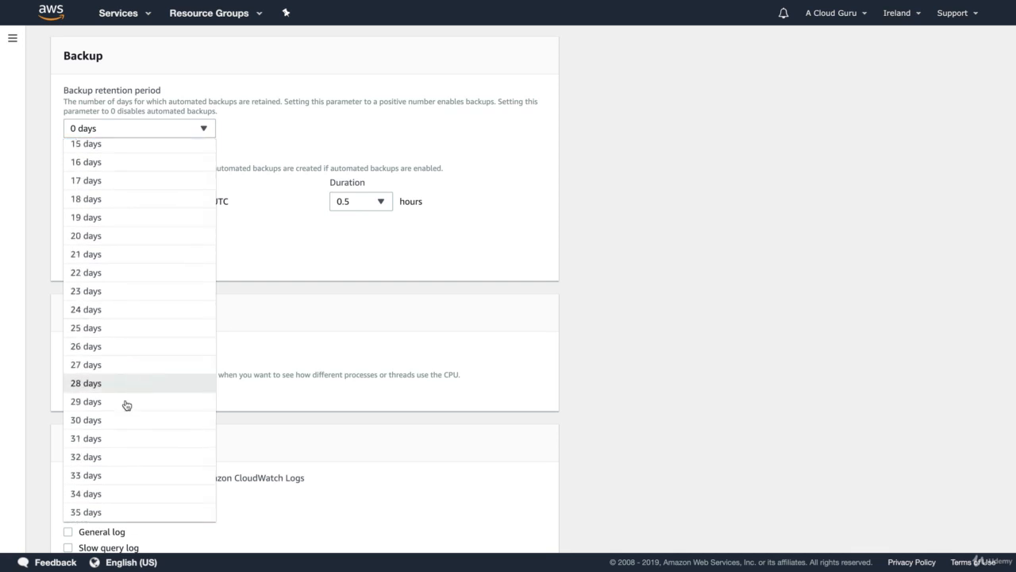
pyautogui.click(95, 512)
# - Continue to the modification summary, choose to apply the change immediately, and submit the modification of acloudguru
pyautogui.scroll(-6, 717, 293)
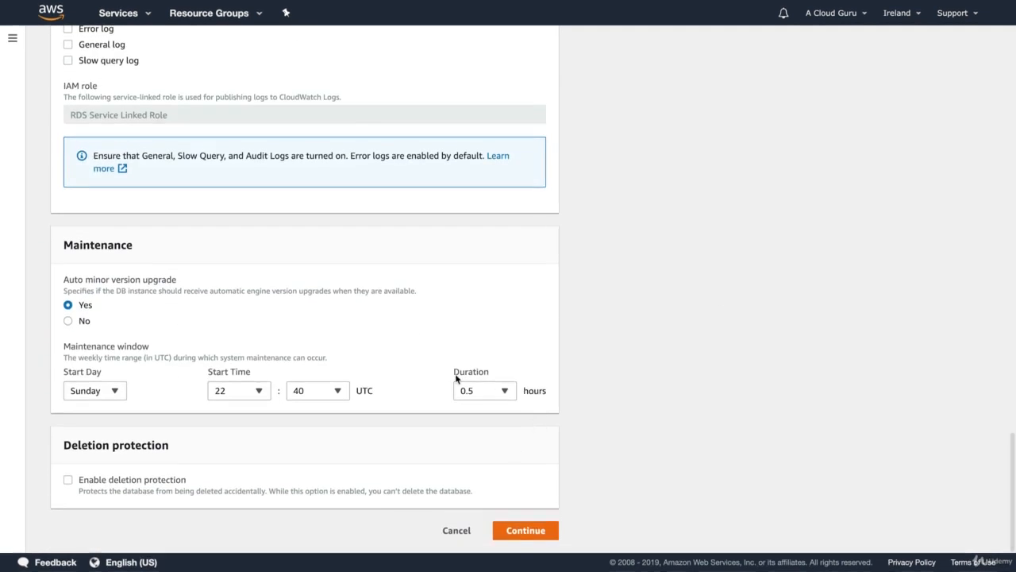
pyautogui.click(526, 531)
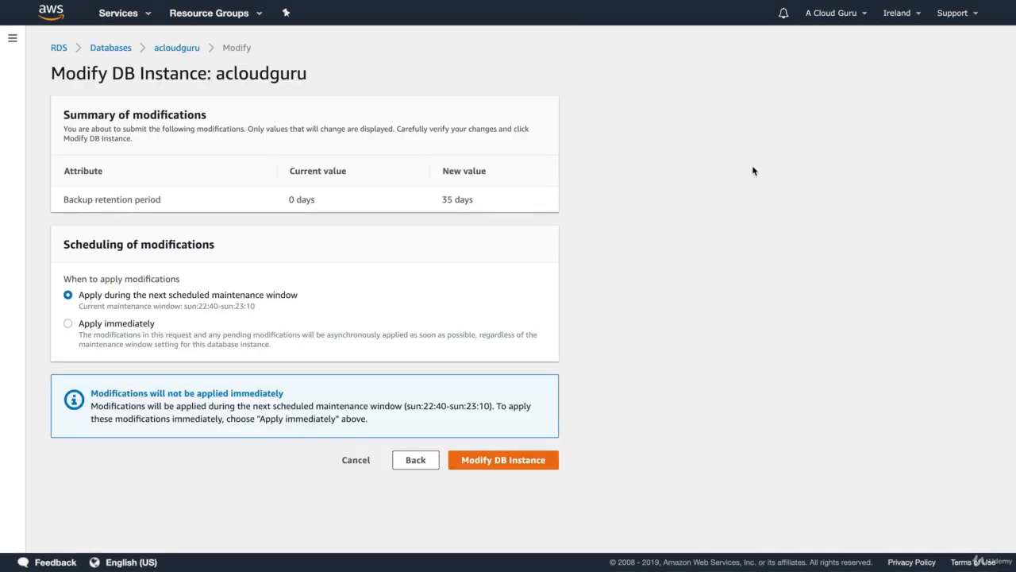
pyautogui.click(105, 327)
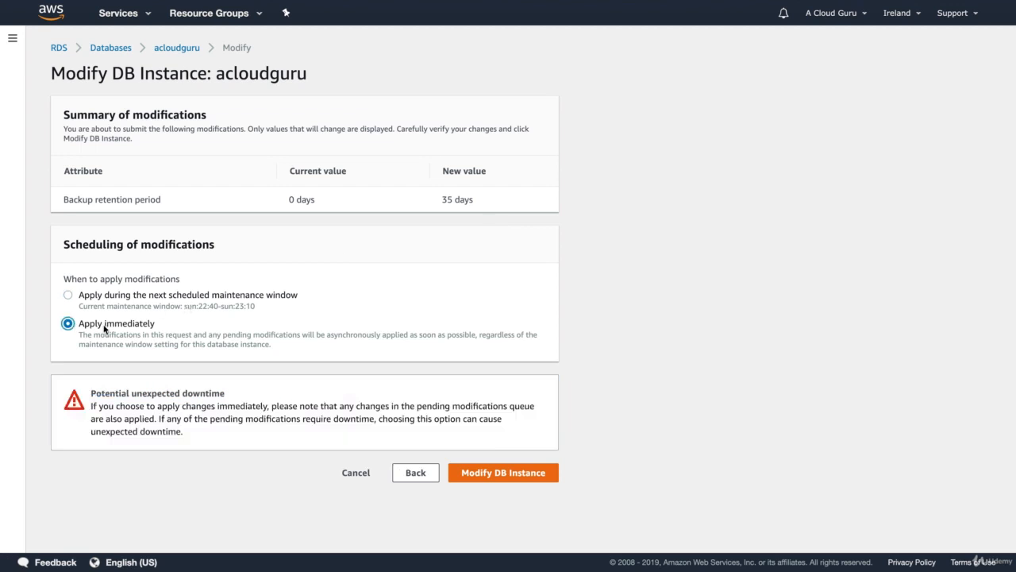
pyautogui.click(502, 474)
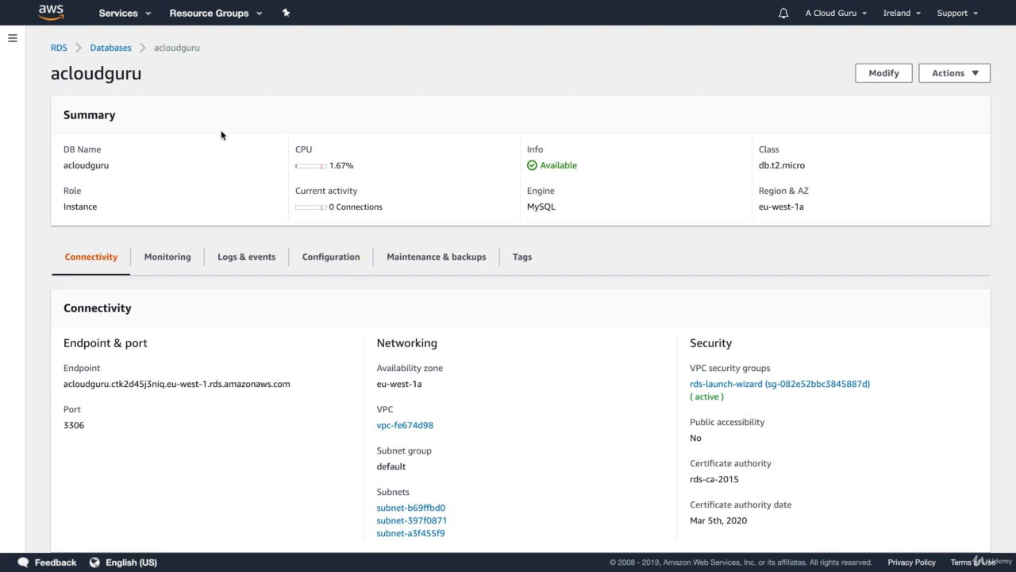
# - Return to the database list, refresh it, and start creating a read replica of acloudguru
pyautogui.click(116, 46)
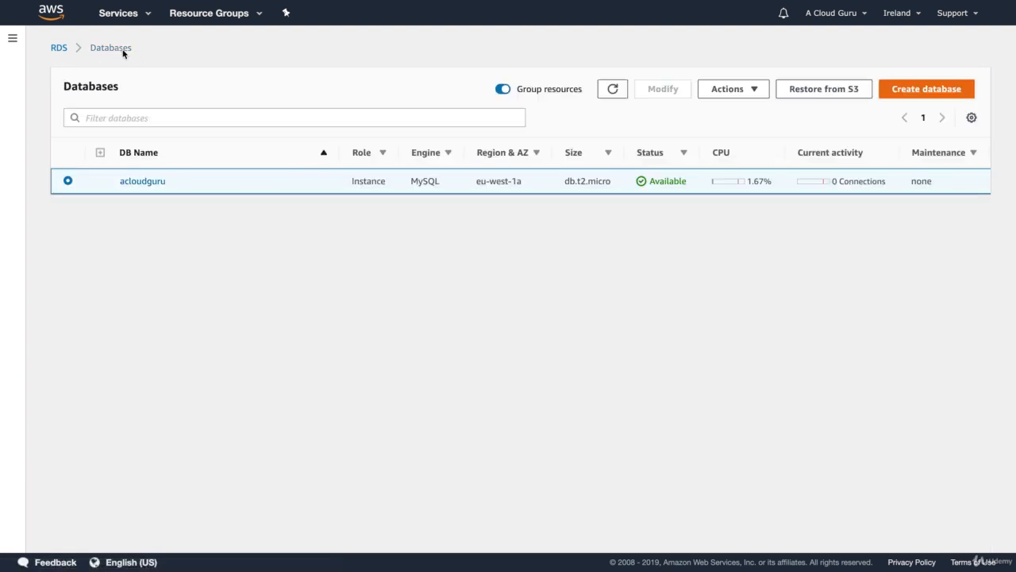
pyautogui.click(616, 91)
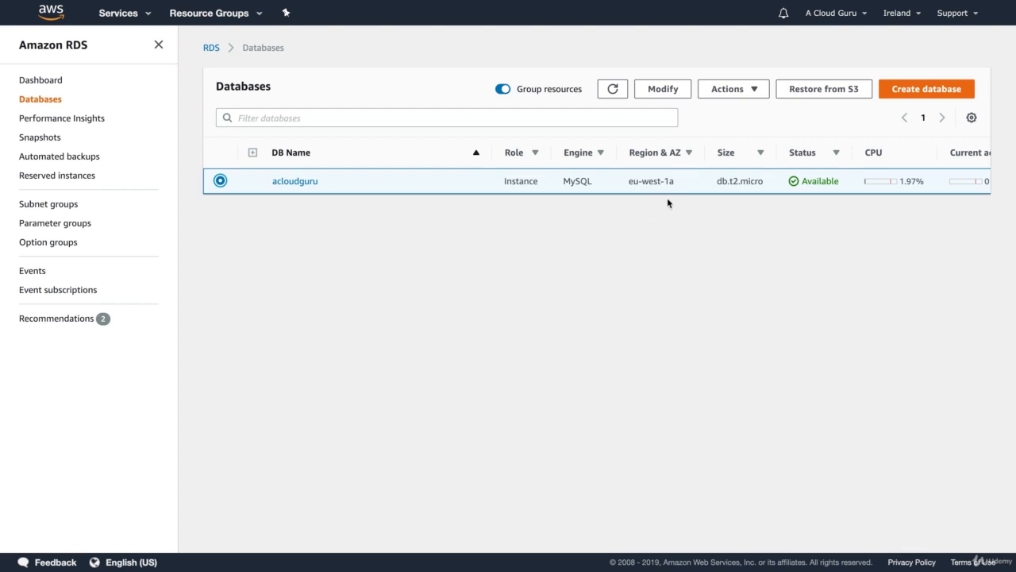
pyautogui.click(723, 89)
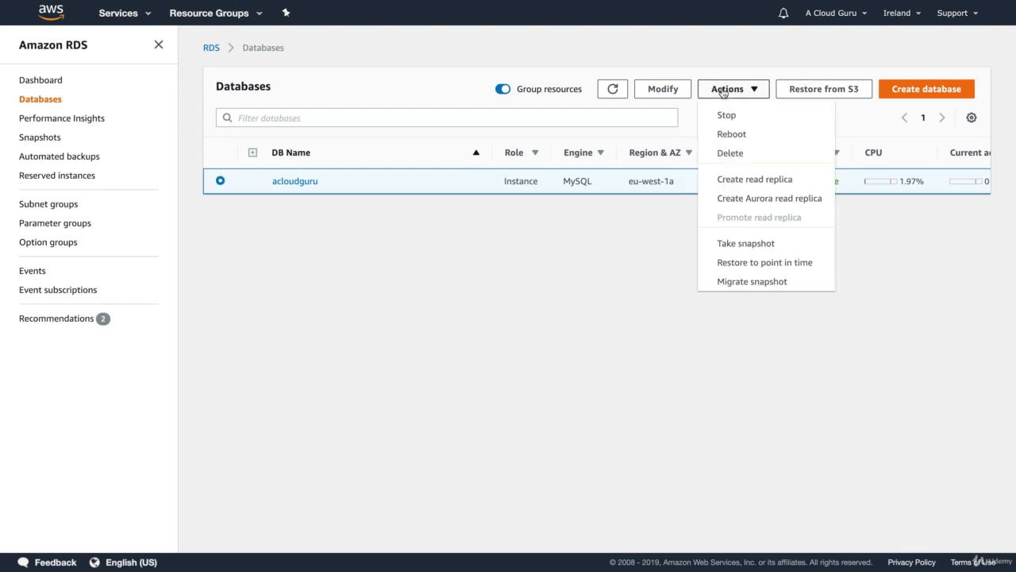
pyautogui.click(750, 181)
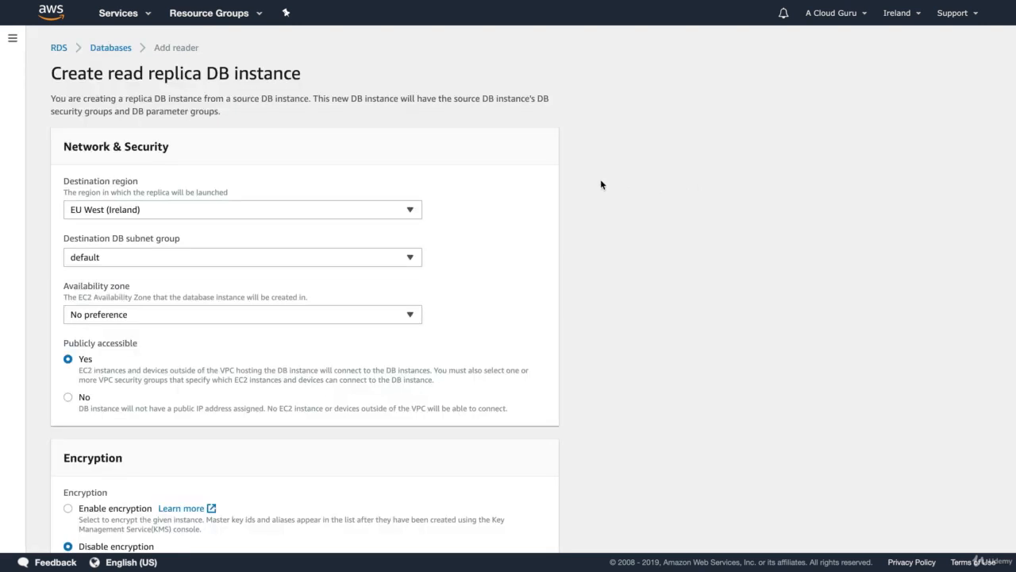
# - Check the available destination regions, keep EU West (Ireland), and make the replica not publicly accessible
pyautogui.click(101, 211)
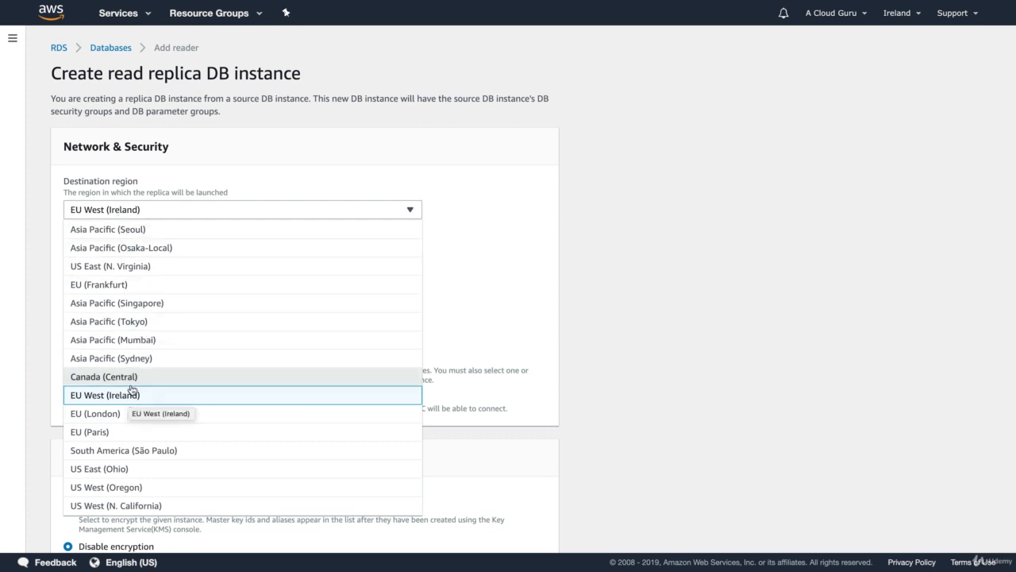
pyautogui.click(279, 169)
pyautogui.scroll(-2, 497, 207)
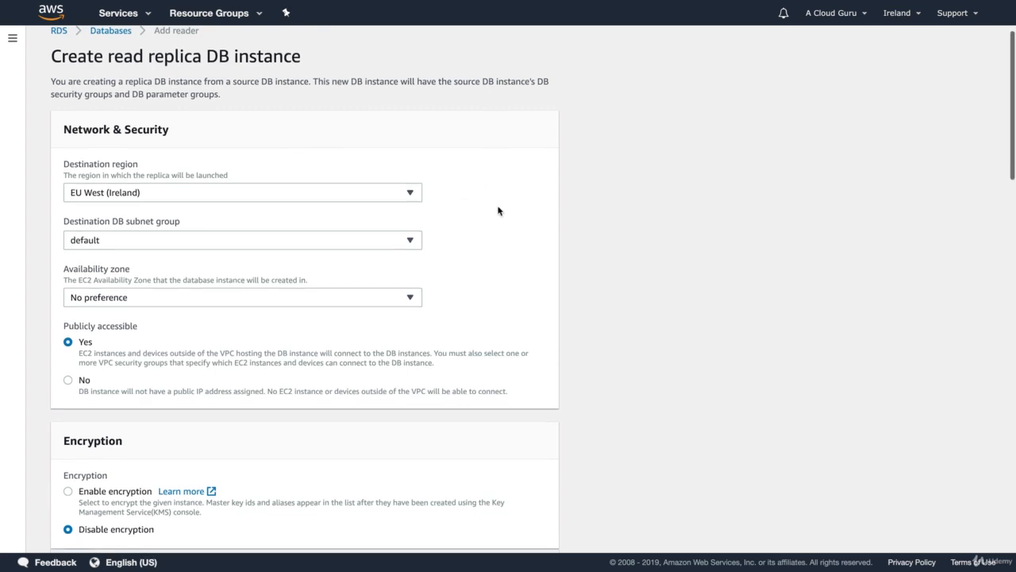
pyautogui.scroll(-2, 499, 210)
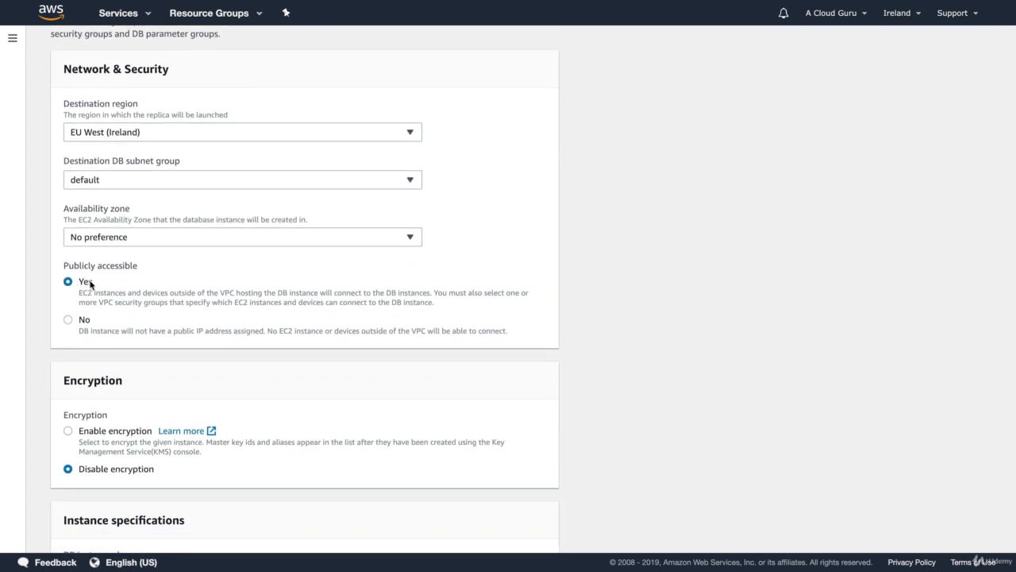
pyautogui.click(82, 320)
pyautogui.scroll(-3, 82, 320)
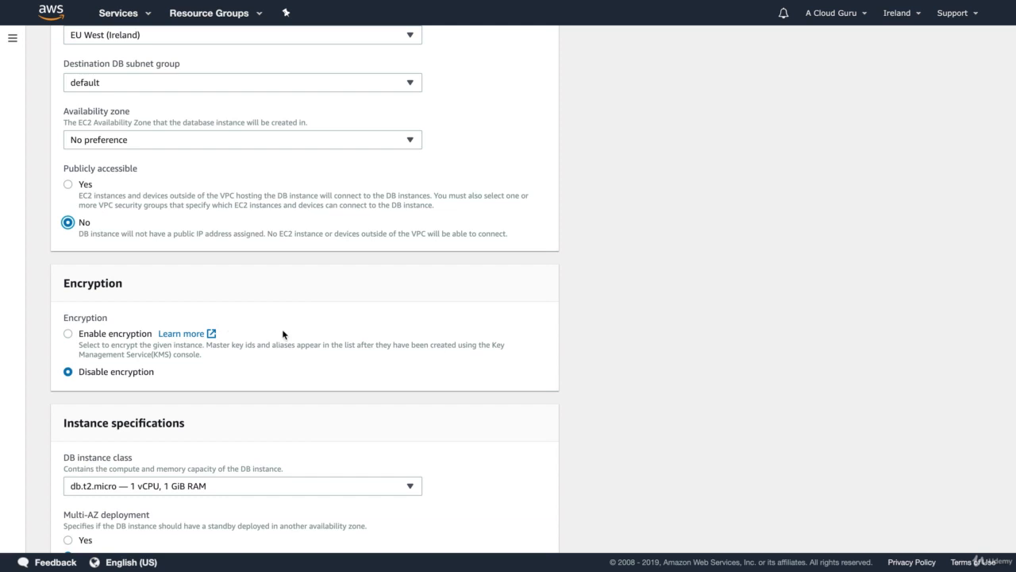
# - Review the replica's remaining settings from instance specifications to maintenance, and try to create it without an instance identifier
pyautogui.scroll(-5, 282, 328)
pyautogui.scroll(-3, 282, 328)
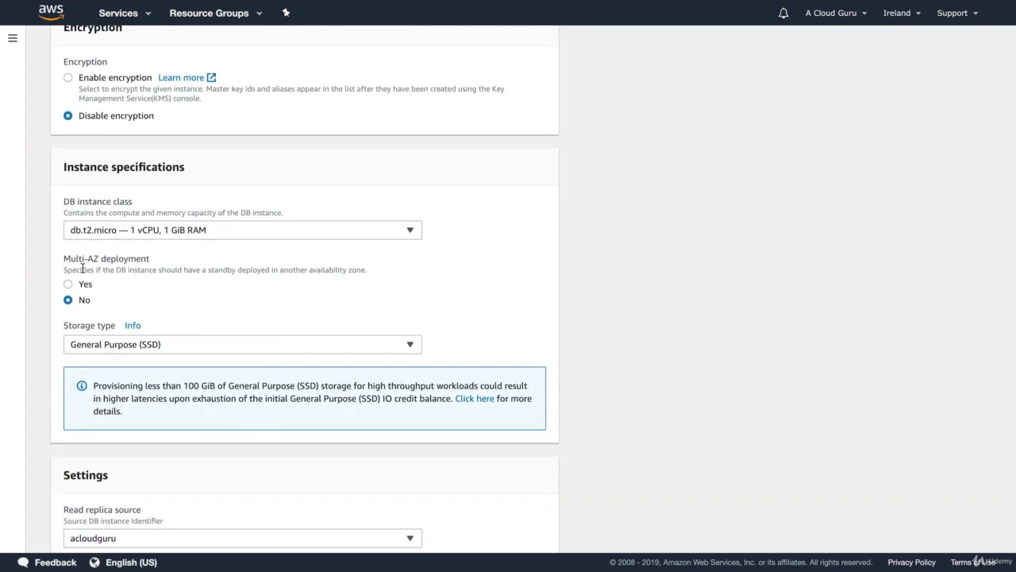
pyautogui.scroll(-7, 259, 302)
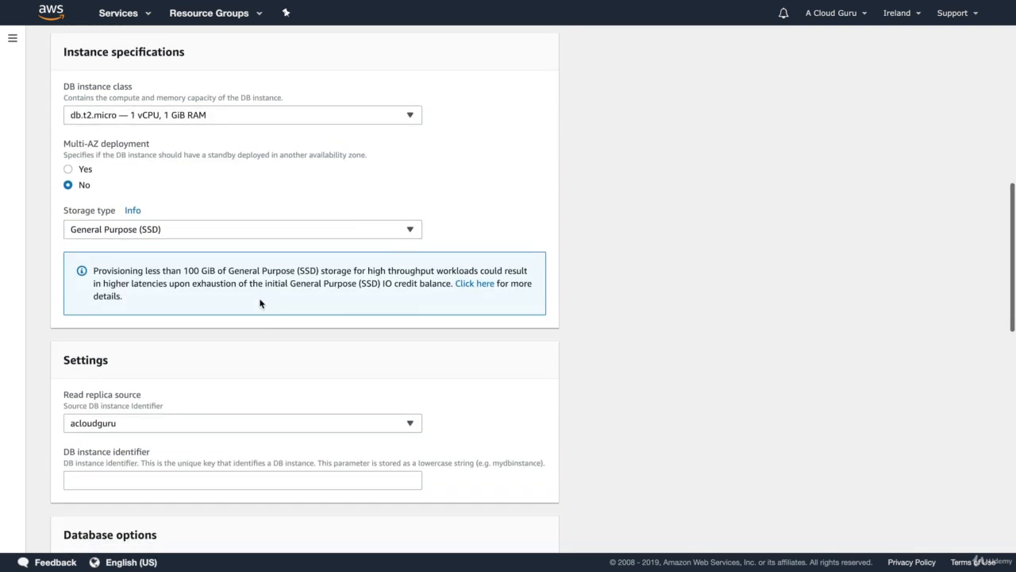
pyautogui.scroll(-13, 260, 302)
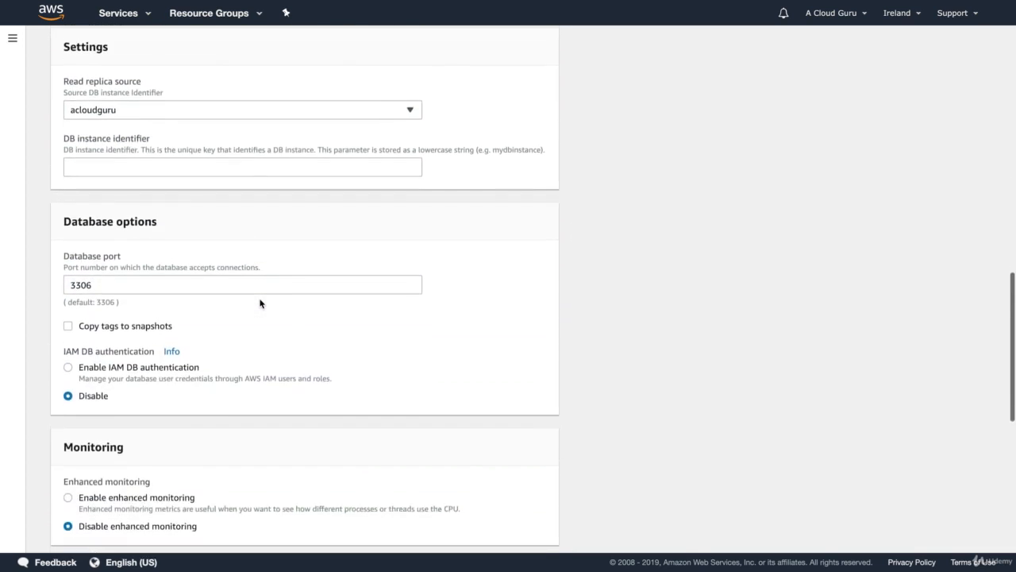
pyautogui.scroll(-6, 259, 303)
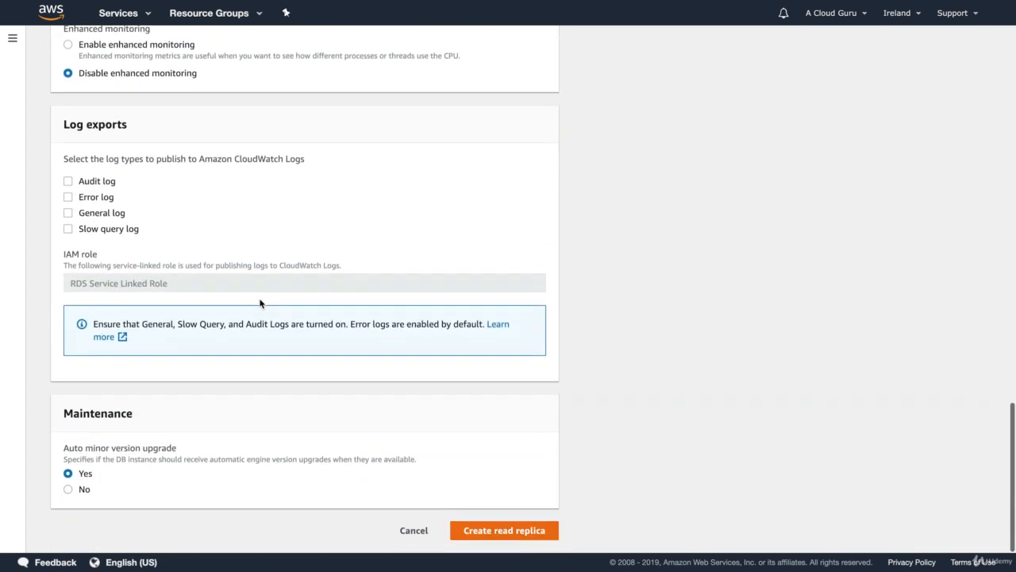
pyautogui.click(481, 528)
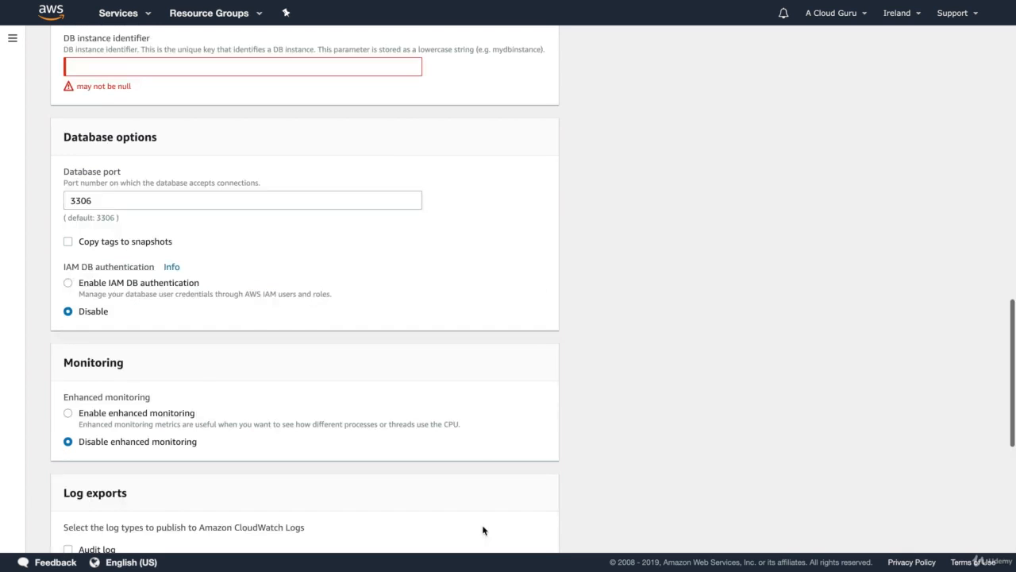
# - Enter acloudguru-readreplica as the DB instance identifier and create the read replica
pyautogui.click(112, 69)
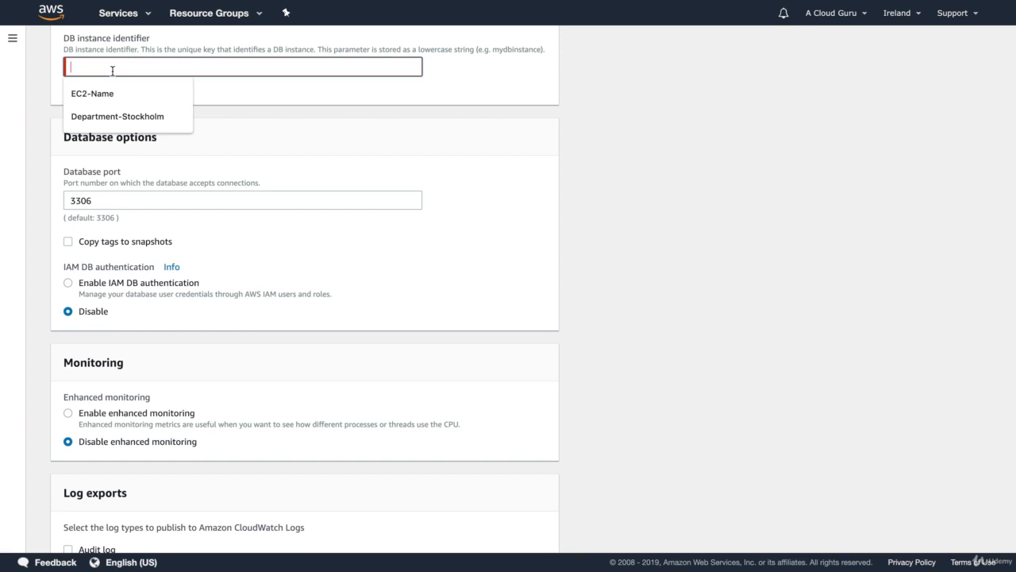
pyautogui.write('acloudguru')
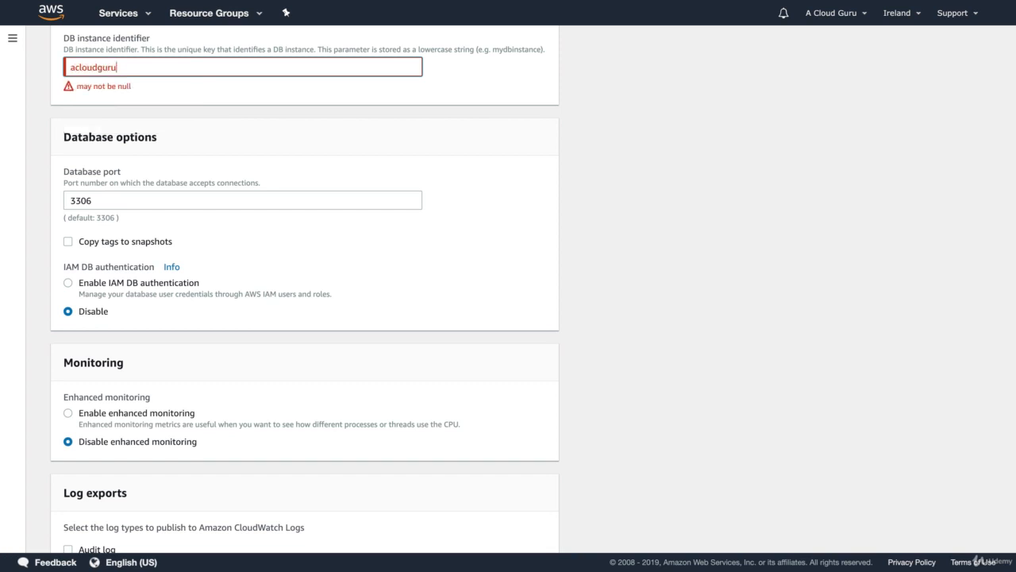
pyautogui.write('-readreplica')
pyautogui.scroll(-5, 421, 147)
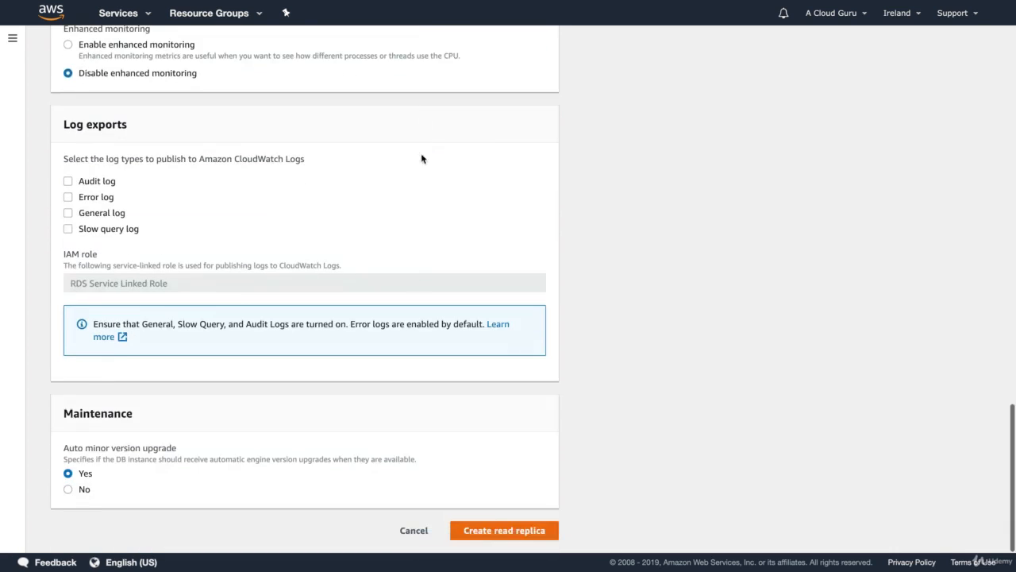
pyautogui.click(477, 532)
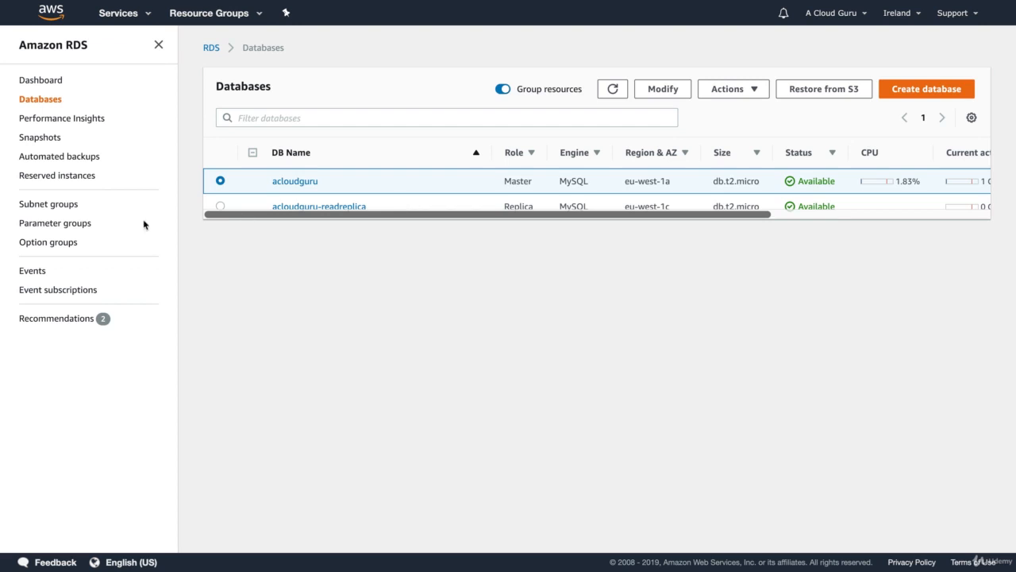
# - Select acloudguru-readreplica and check its available actions, including promoting the read replica, without running any
pyautogui.click(220, 206)
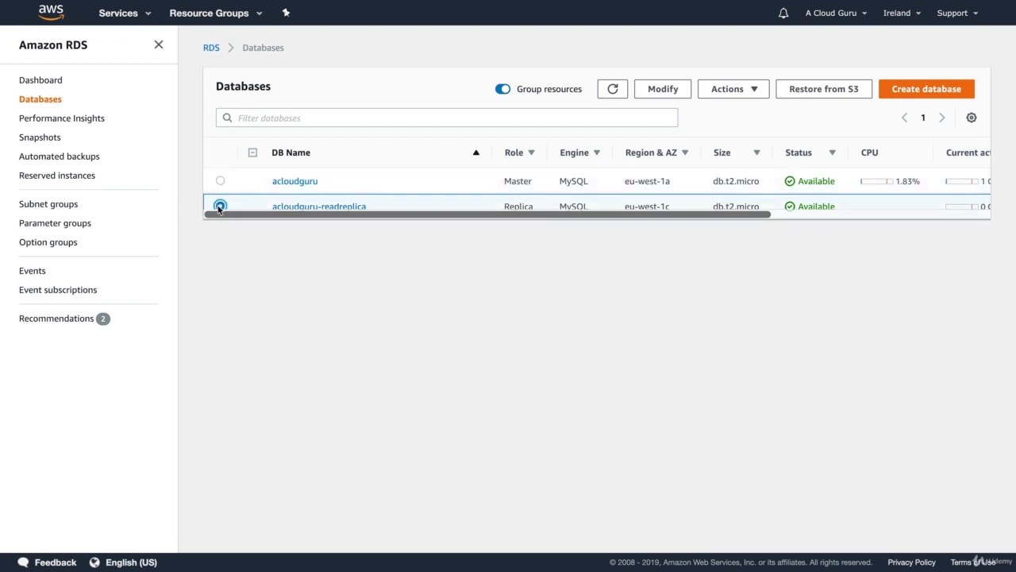
pyautogui.click(739, 92)
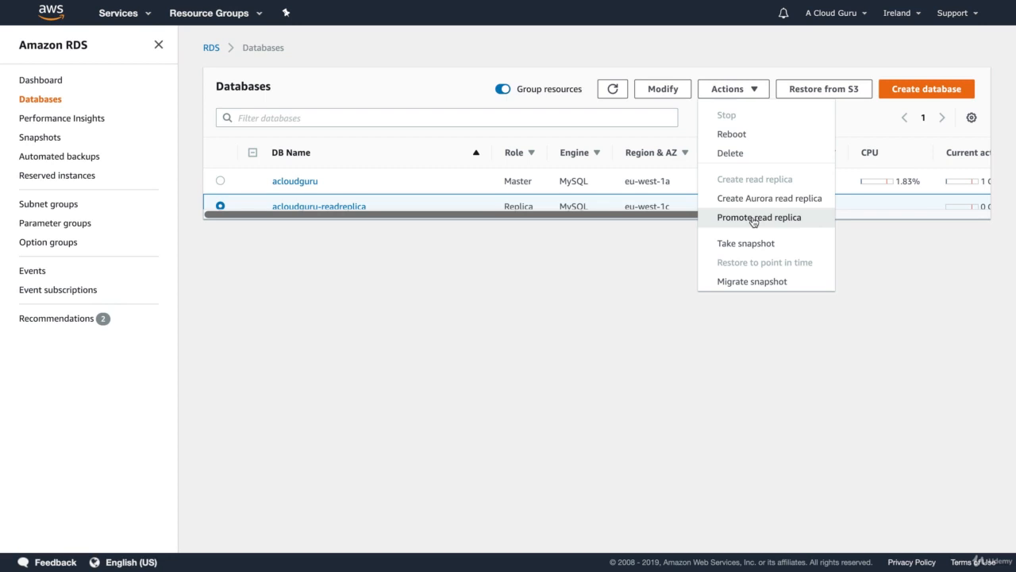
pyautogui.click(621, 293)
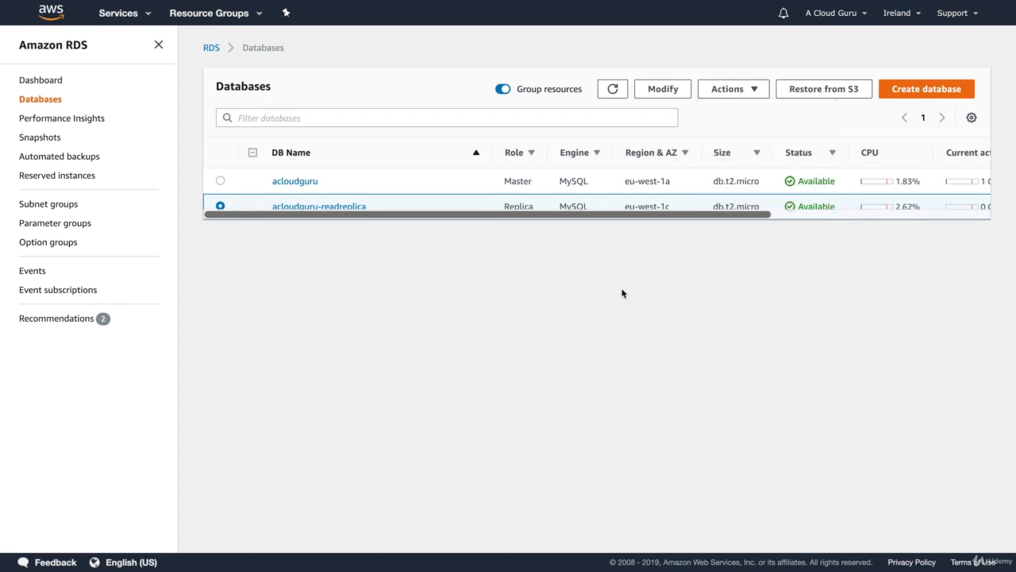
# - Delete the acloudguru-readreplica instance, confirming the deletion with "delete me"
pyautogui.click(738, 93)
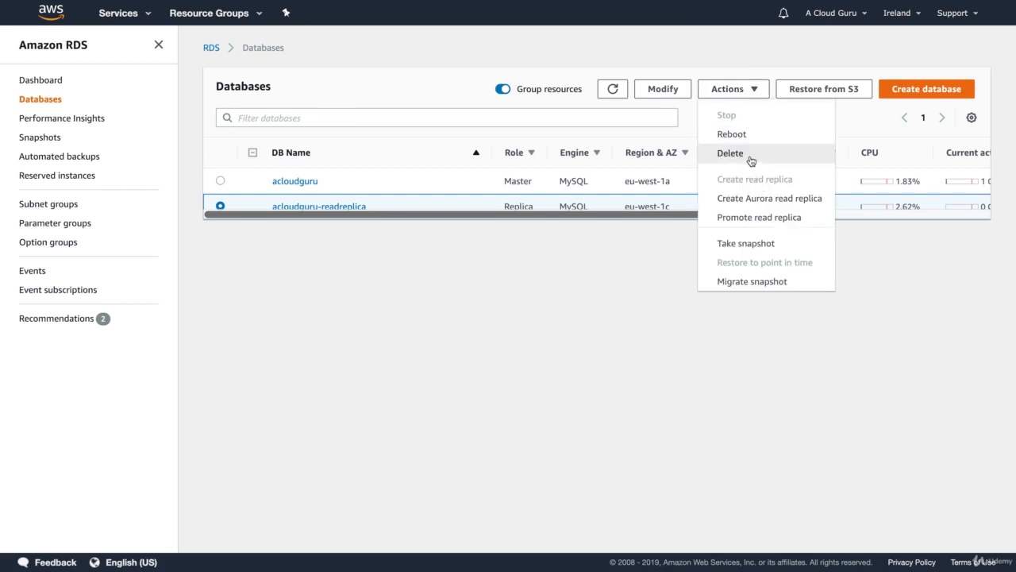
pyautogui.click(750, 154)
pyautogui.click(500, 151)
pyautogui.write('d')
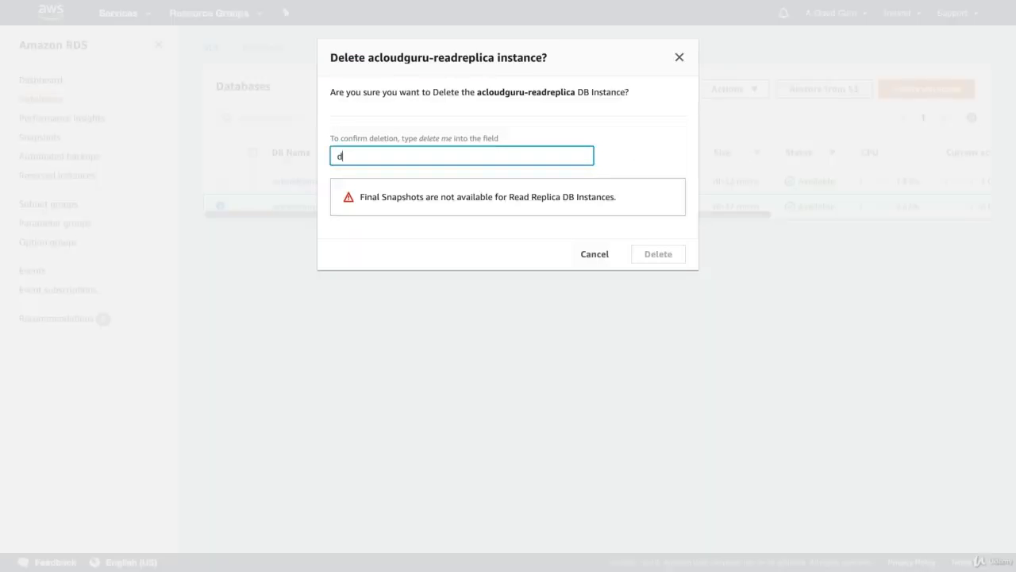
pyautogui.write('elete me')
pyautogui.click(664, 253)
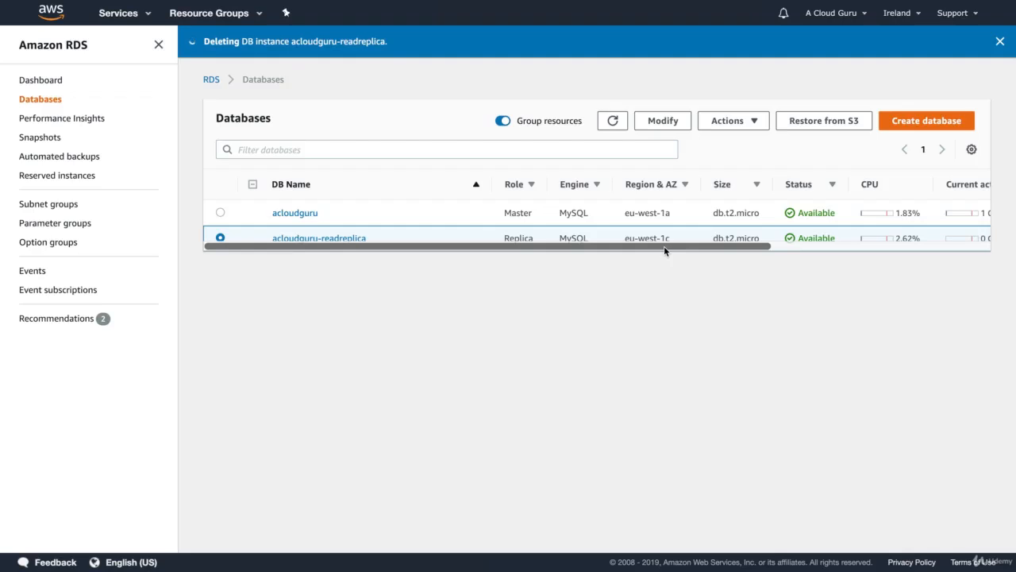